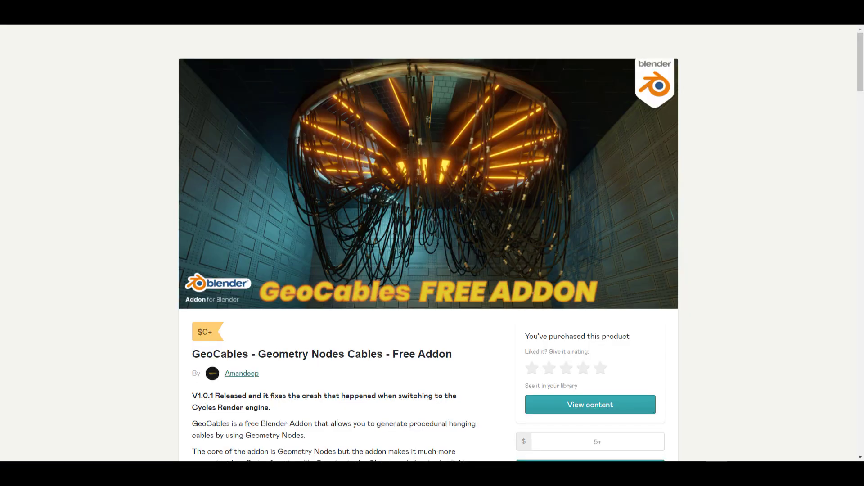
- Scroll through the creator's Gumroad store to browse the Blender addon cards, including free GeoCables
scroll(334, 192, down, 3)
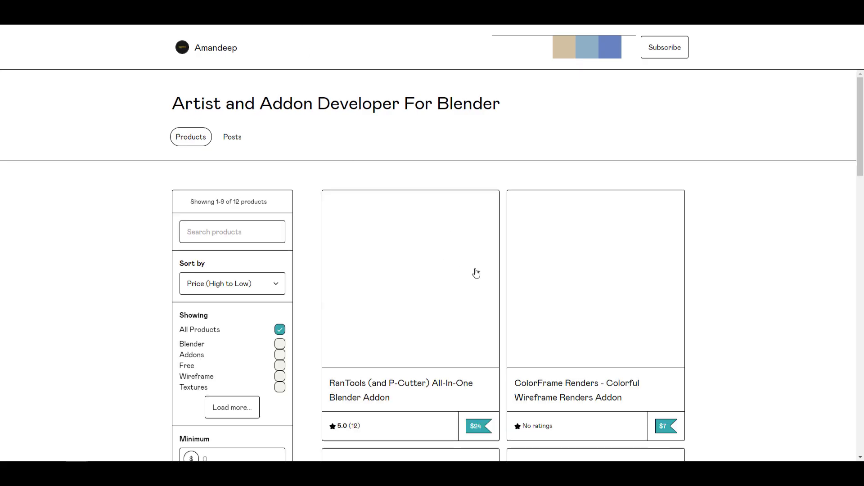
scroll(476, 271, down, 10)
scroll(479, 271, down, 14)
scroll(479, 271, up, 12)
scroll(479, 271, up, 5)
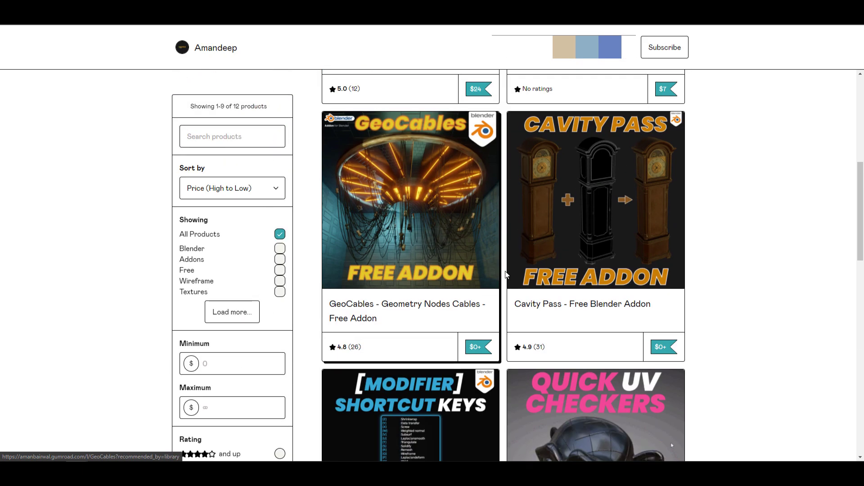
scroll(532, 267, down, 5)
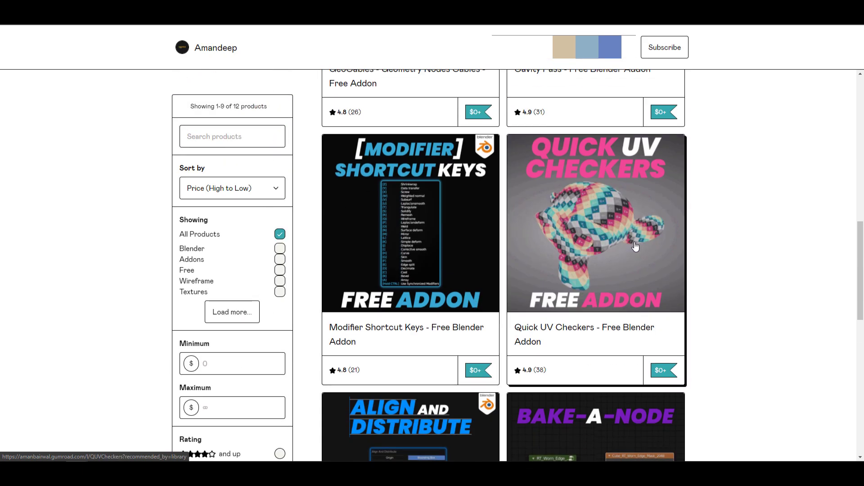
scroll(532, 267, up, 5)
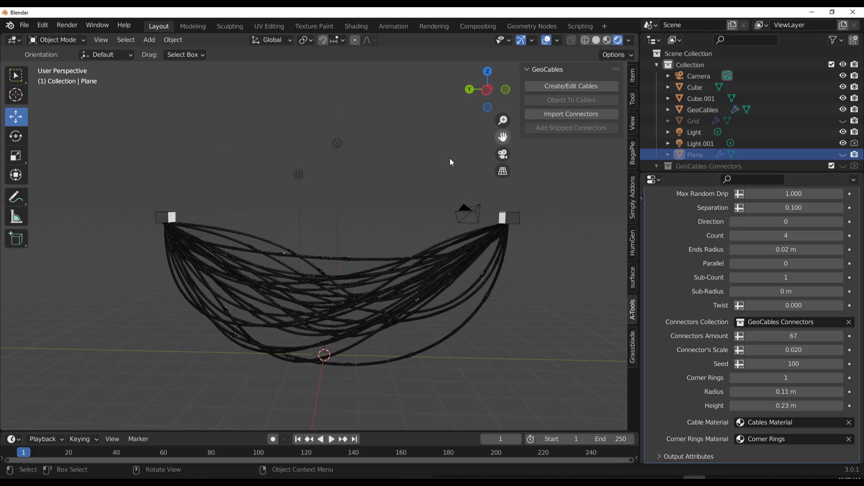
scroll(316, 248, up, 2)
click(648, 218)
middle_drag(360, 293, 403, 337)
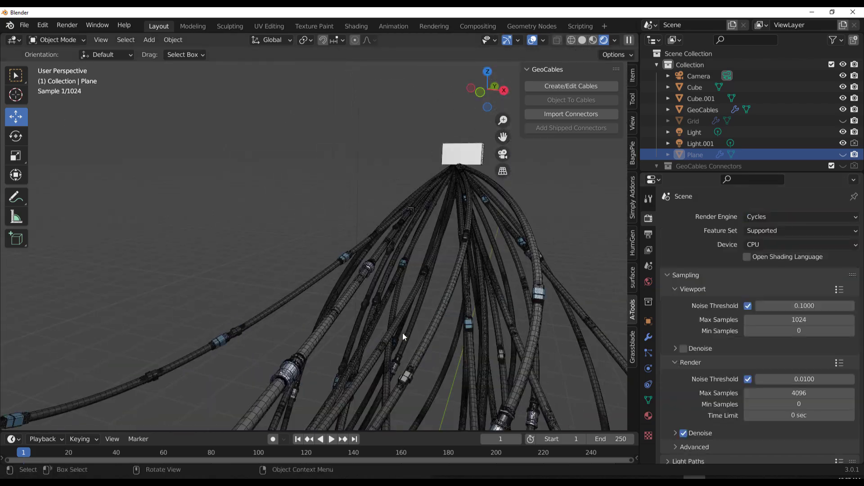
mouse_move(503, 137)
mouse_down()
mouse_move(466, 67)
mouse_move(544, 92)
mouse_move(502, 135)
mouse_up()
drag(468, 94, 459, 99)
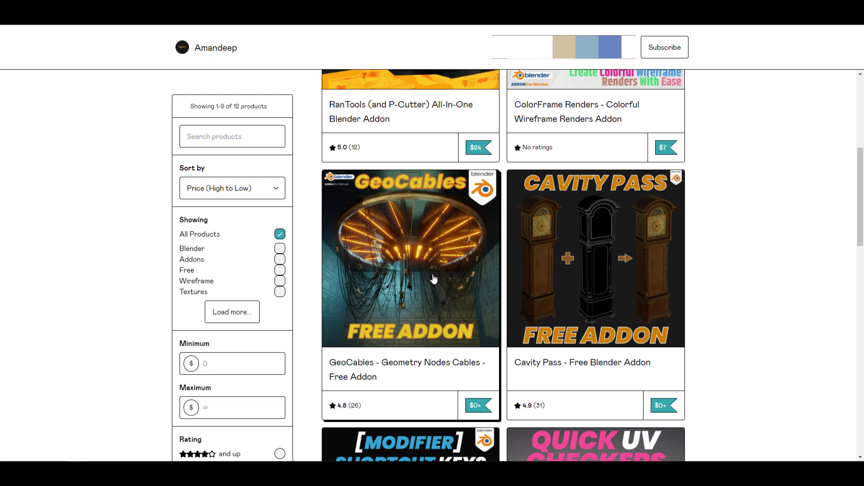
- Open the GeoCables listing on Blender Market, then browse the author's RANTOOLS creator page
click(352, 176)
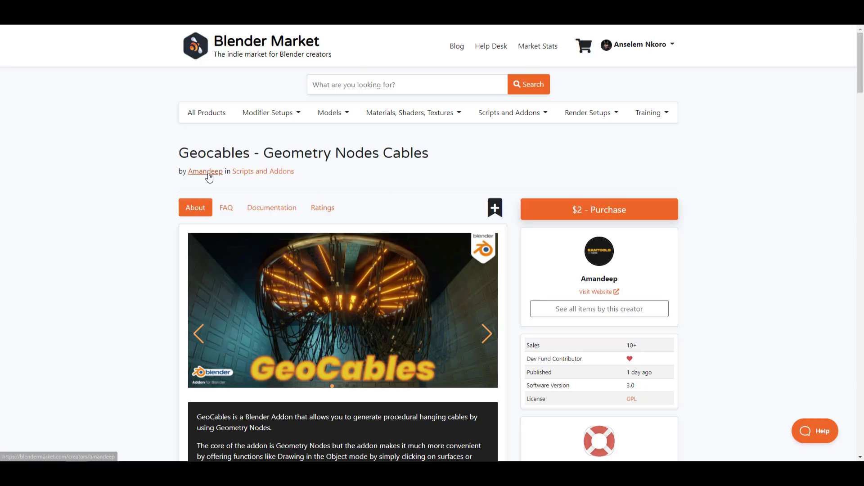
click(208, 173)
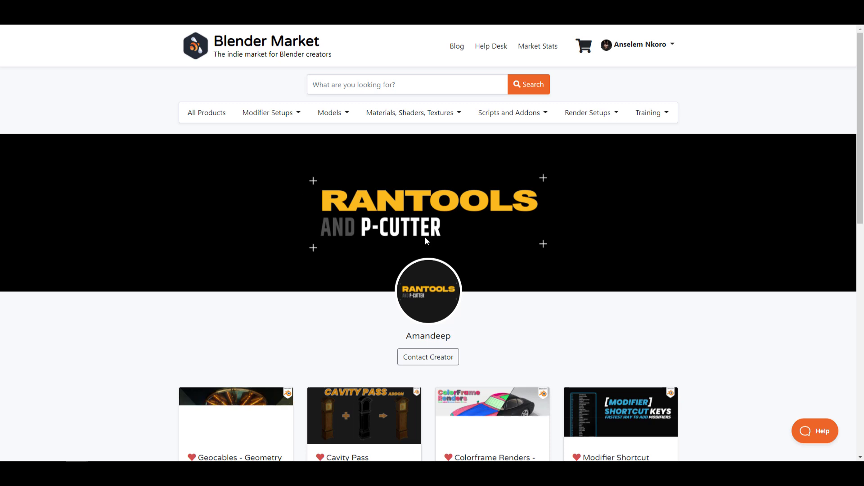
scroll(502, 264, down, 10)
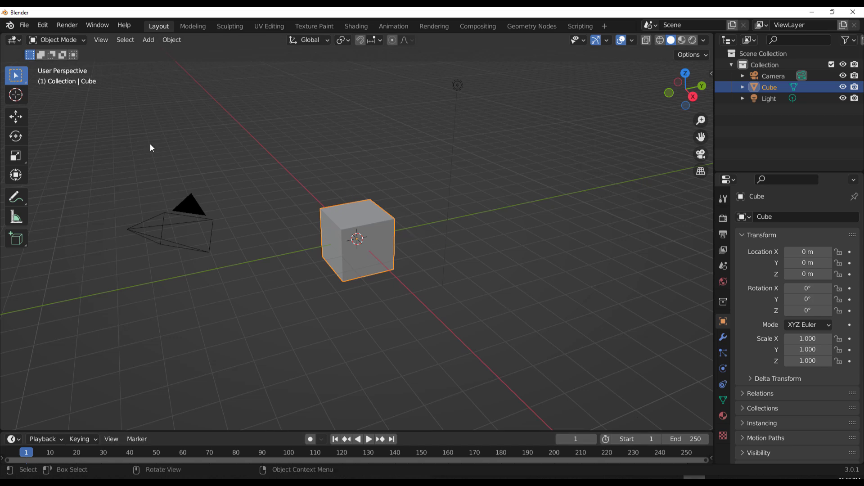
- Move the cube along Y to -5.66 m and raise it to 4.39 m height
click(47, 25)
click(305, 147)
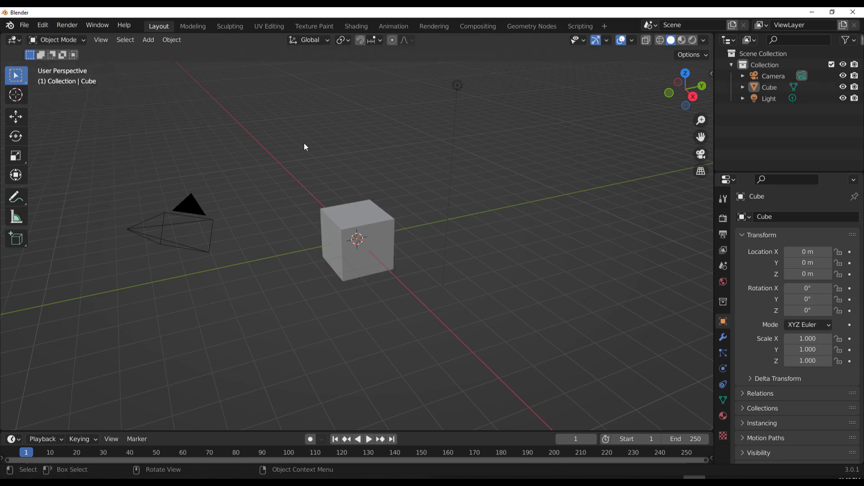
click(15, 118)
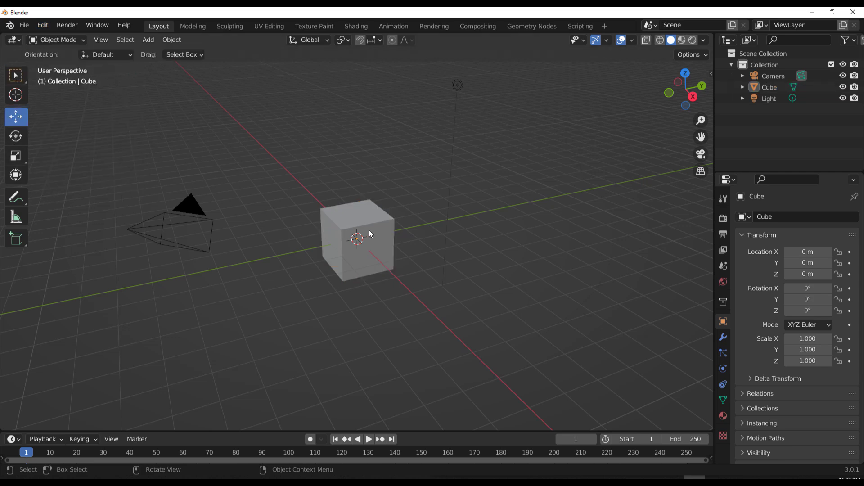
click(367, 219)
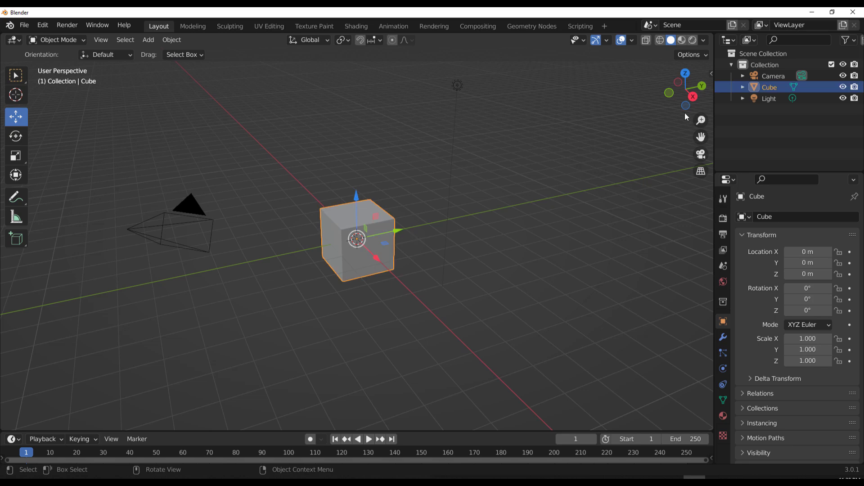
click(693, 96)
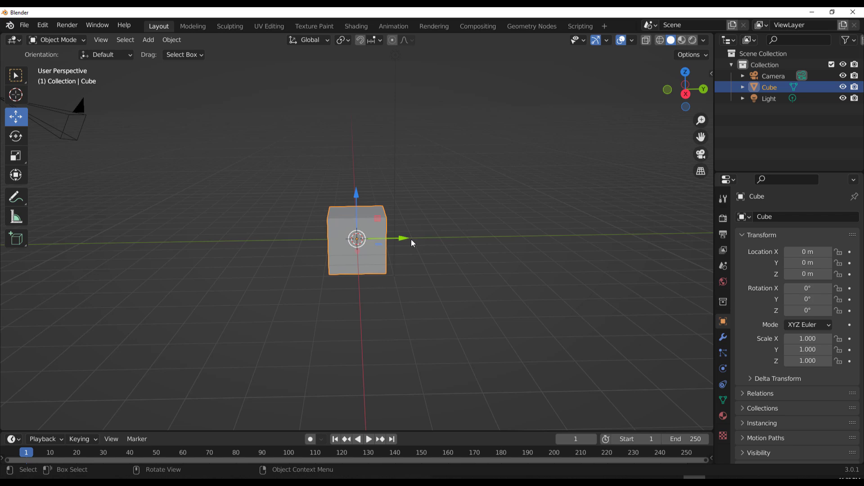
drag(403, 239, 250, 228)
drag(195, 195, 193, 73)
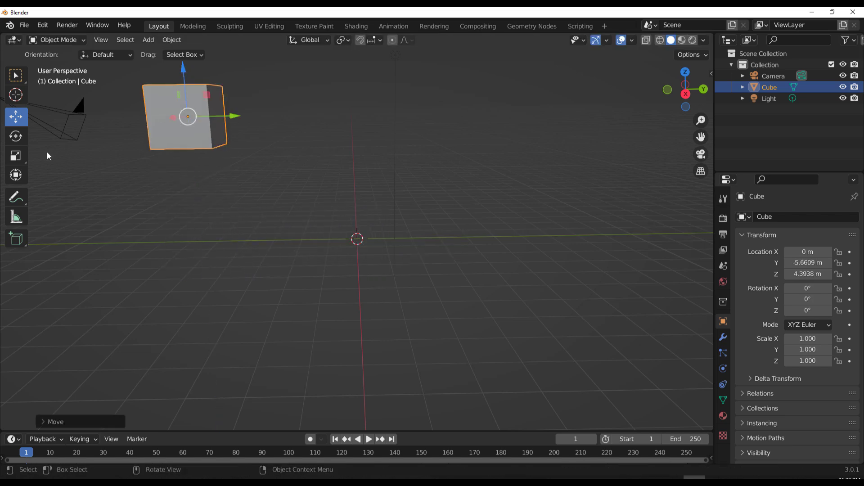
- Scale the cube down into a small, flattened block
click(18, 155)
drag(234, 116, 199, 115)
middle_drag(199, 116, 231, 112)
drag(230, 105, 258, 102)
drag(267, 54, 270, 94)
drag(685, 89, 711, 90)
- Duplicate the small cube as Cube.001 at Y 5.12 m and show the sidebar values
click(17, 117)
key(shift+d)
drag(235, 114, 570, 118)
drag(685, 90, 691, 36)
key(n)
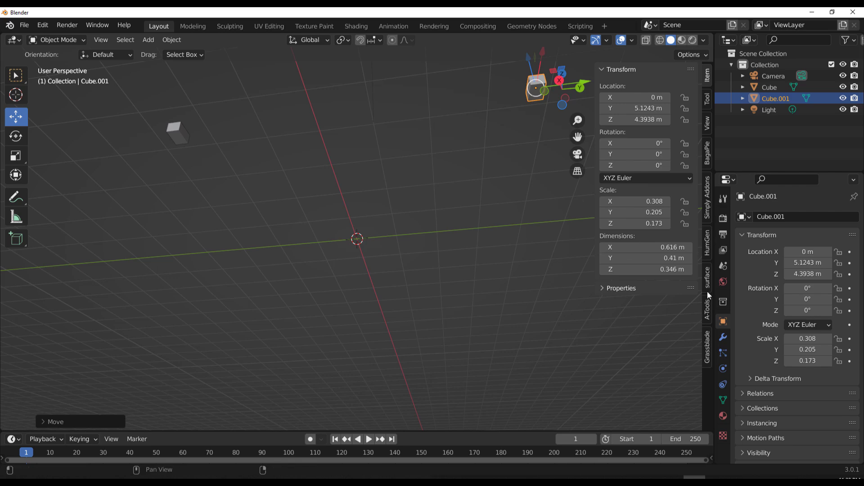
- Start a GeoCables cable with Create/Edit Cables, running from the near cube to the far cube
click(709, 318)
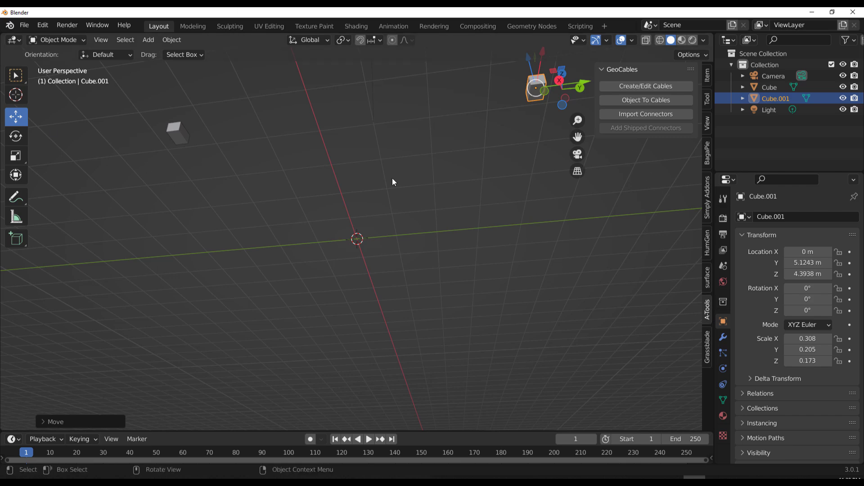
click(648, 85)
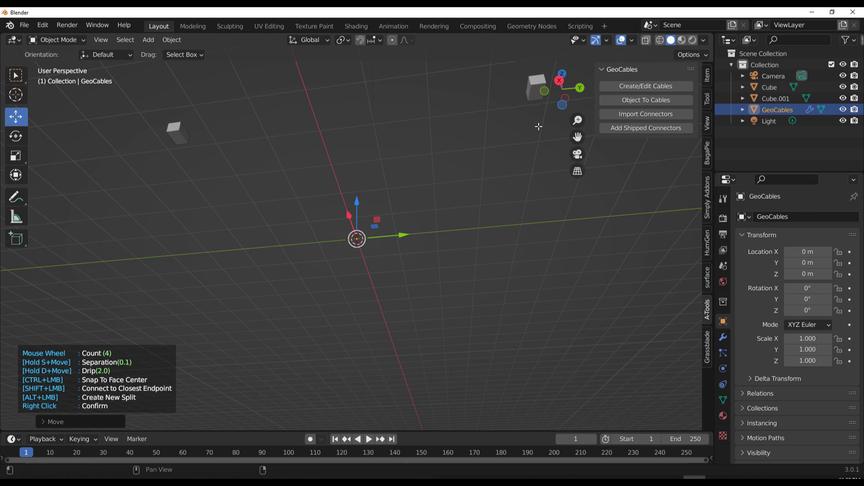
click(536, 96)
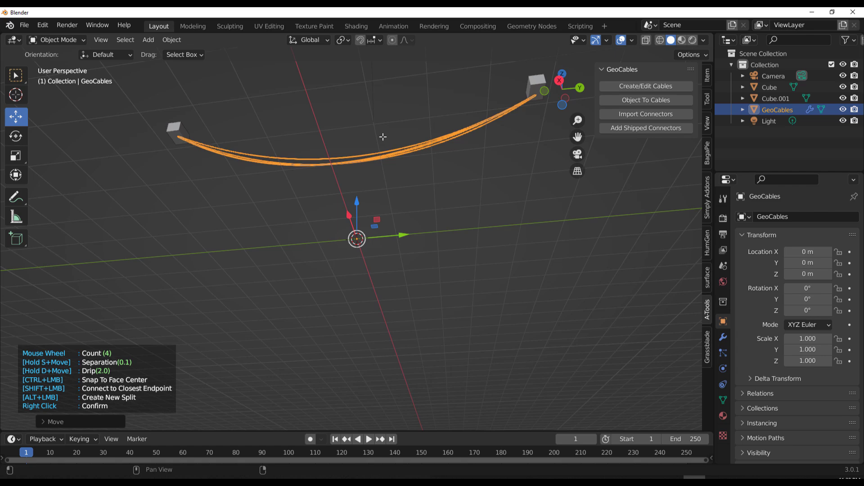
- Keep a single cable, adjust its separation, set drip to 0.75 and finish the cable
scroll(381, 139, up, 9)
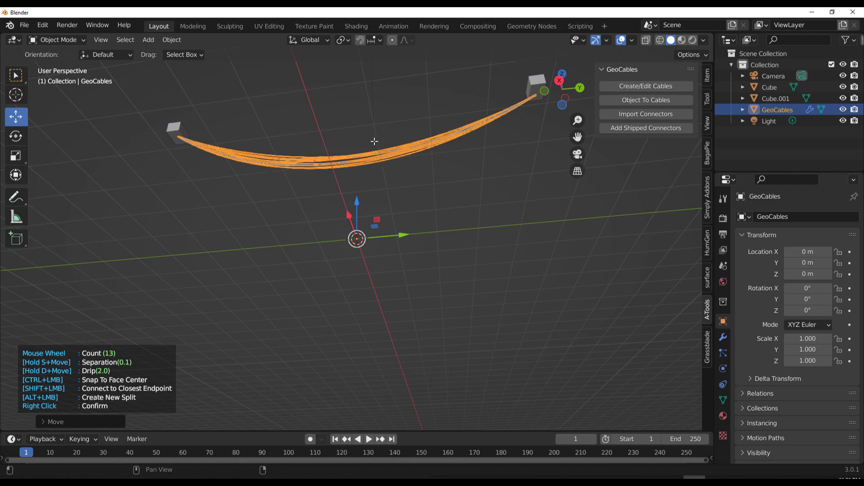
scroll(381, 144, down, 1)
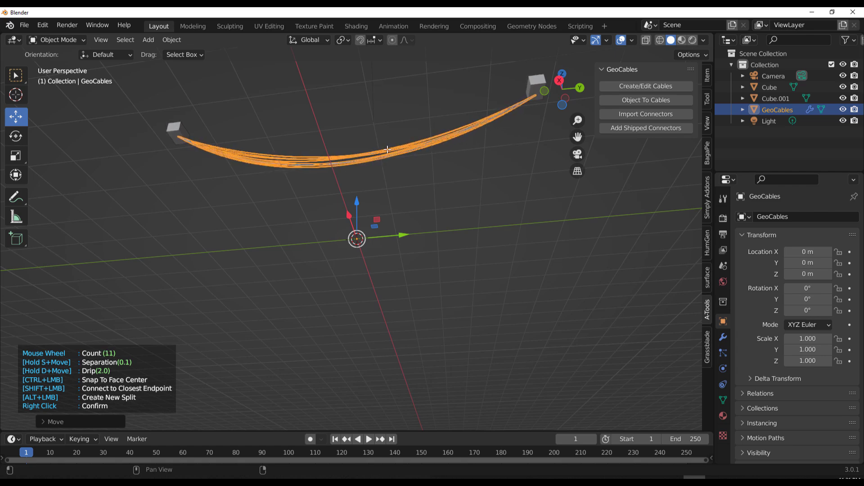
key(s)
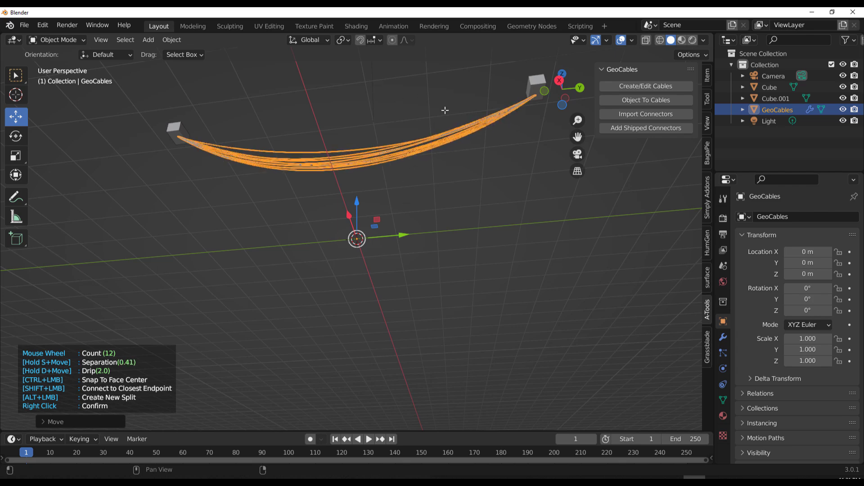
key(s)
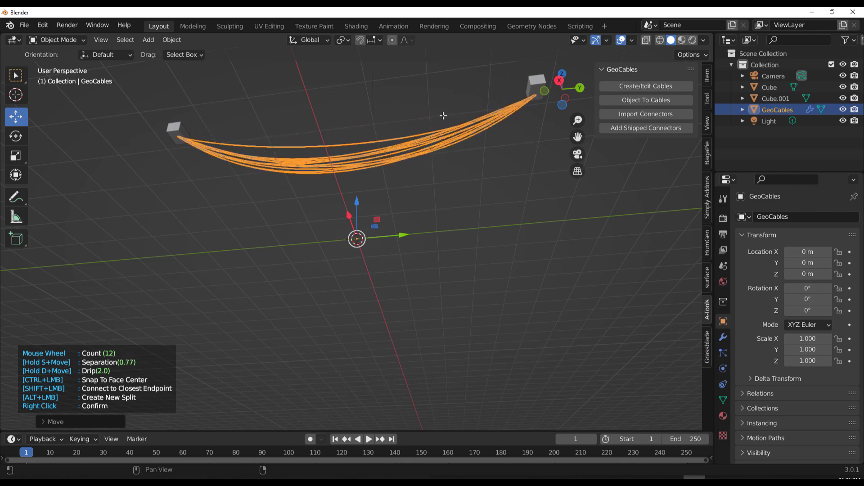
key(d)
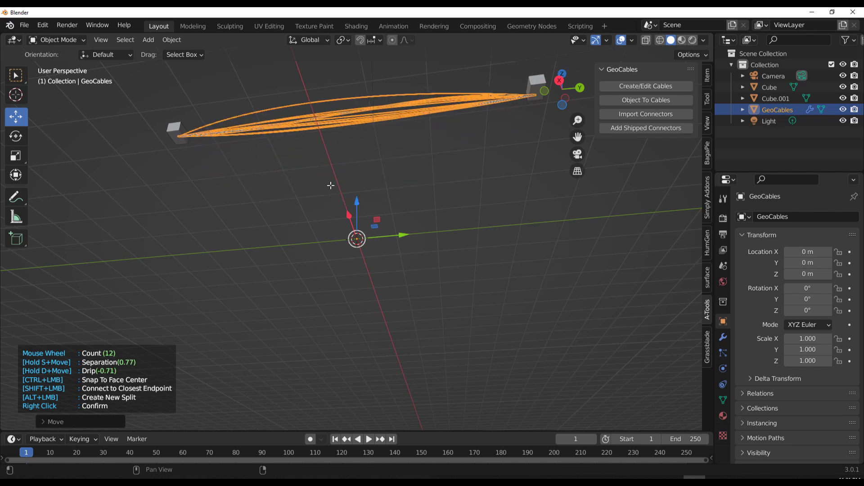
key(d)
scroll(408, 292, down, 11)
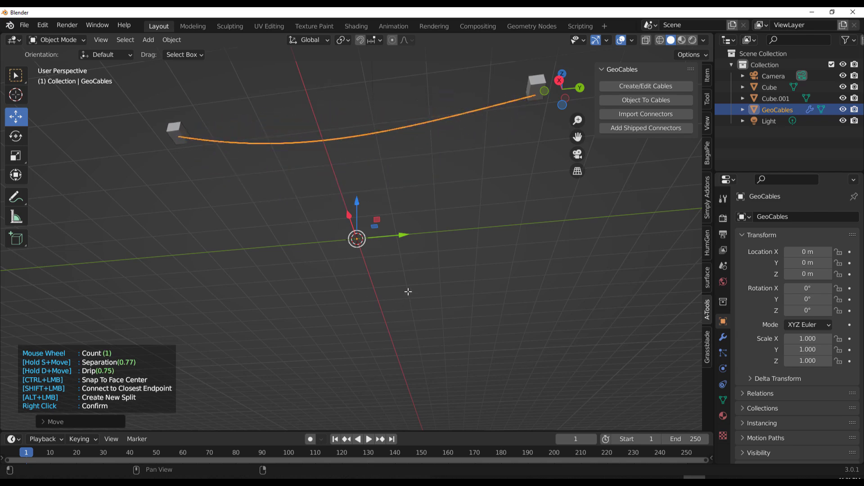
right_click(409, 291)
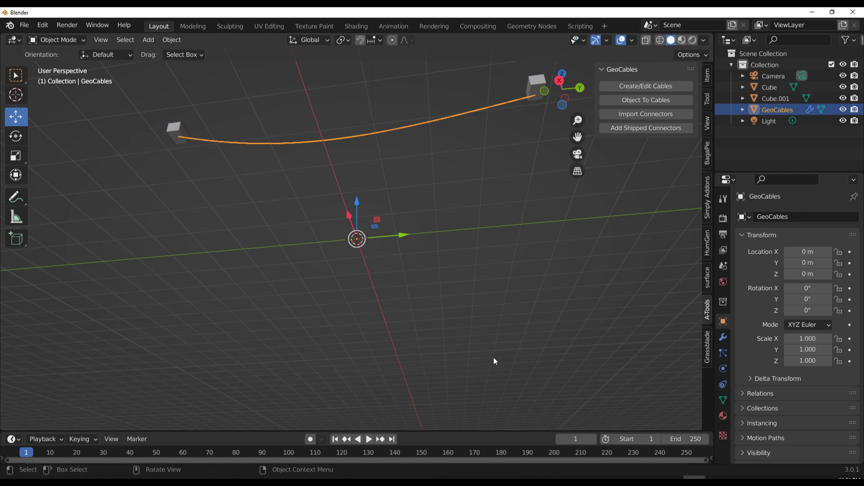
drag(563, 90, 568, 94)
drag(578, 137, 594, 244)
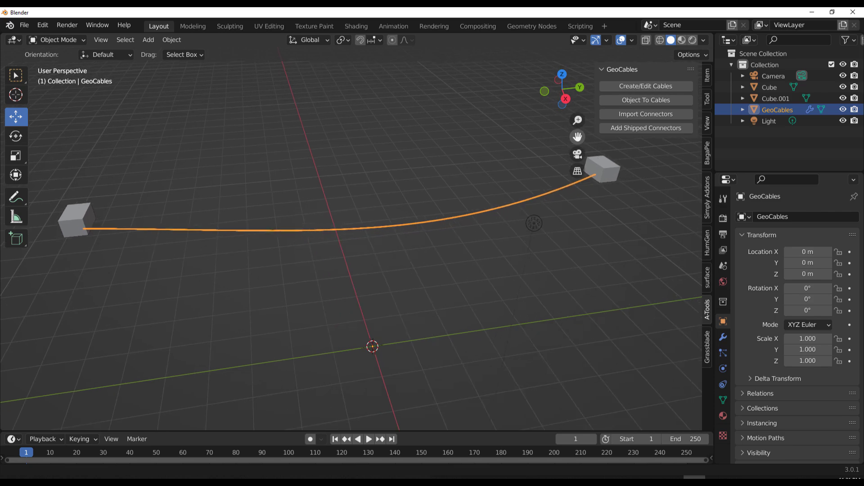
drag(571, 84, 561, 68)
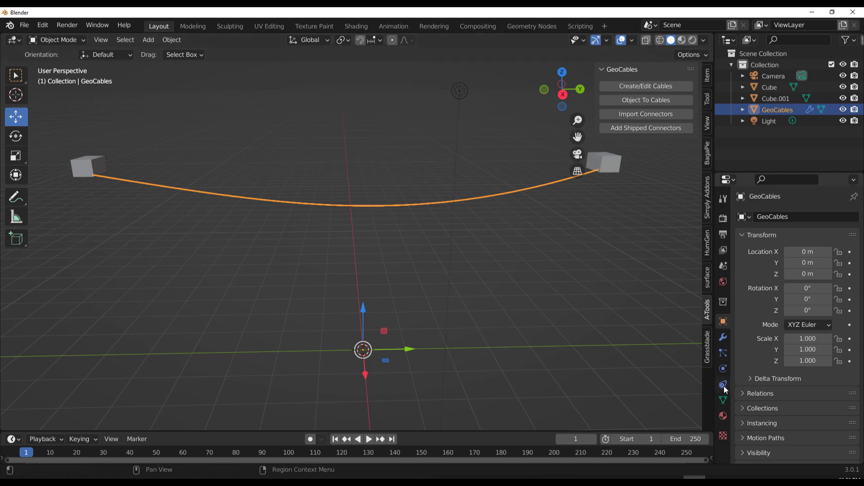
- Set the GeoCables modifier's Cables Radius to 0.037 m
click(723, 338)
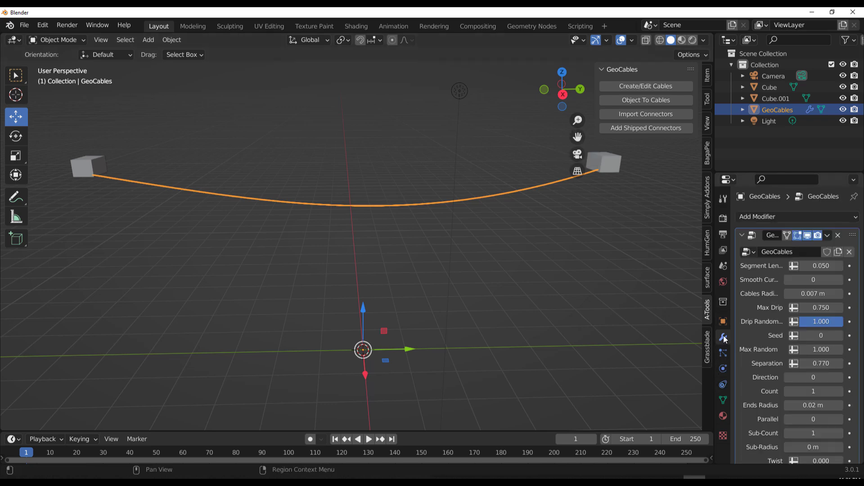
scroll(764, 260, down, 8)
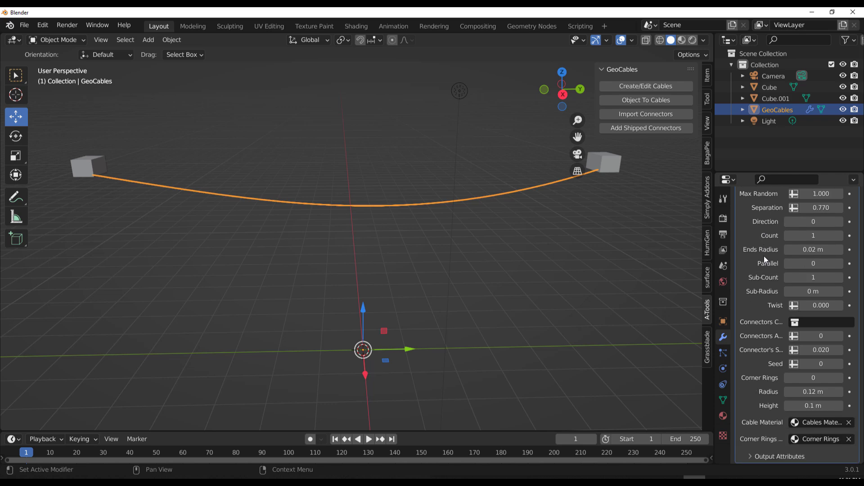
scroll(786, 276, up, 4)
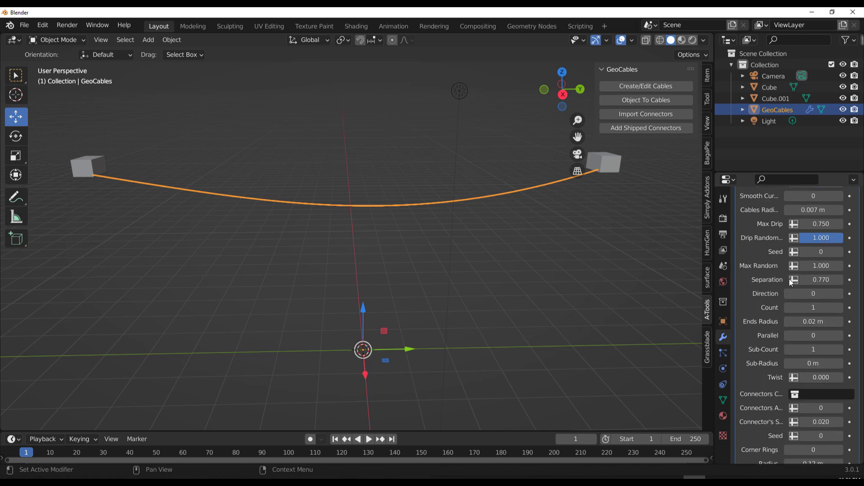
mouse_move(801, 308)
mouse_down()
mouse_move(836, 308)
mouse_move(794, 308)
mouse_up()
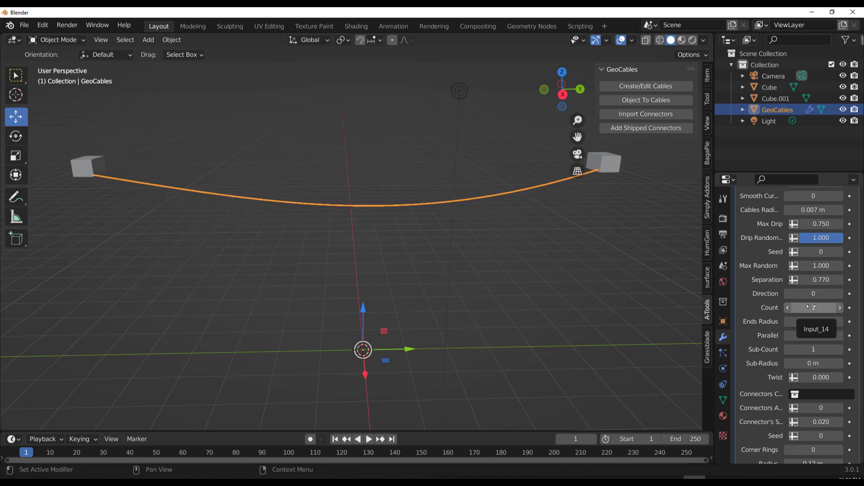
scroll(774, 322, down, 2)
scroll(771, 325, up, 2)
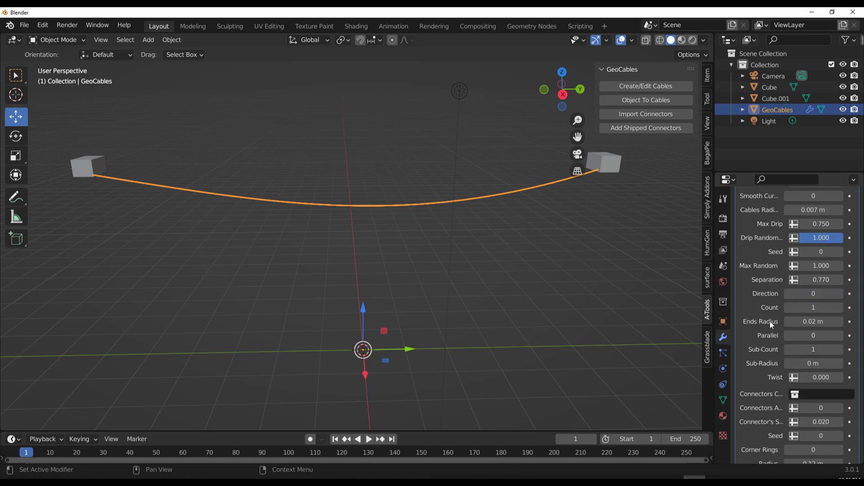
click(813, 210)
text(0.047)
key(Return)
drag(813, 209, 810, 210)
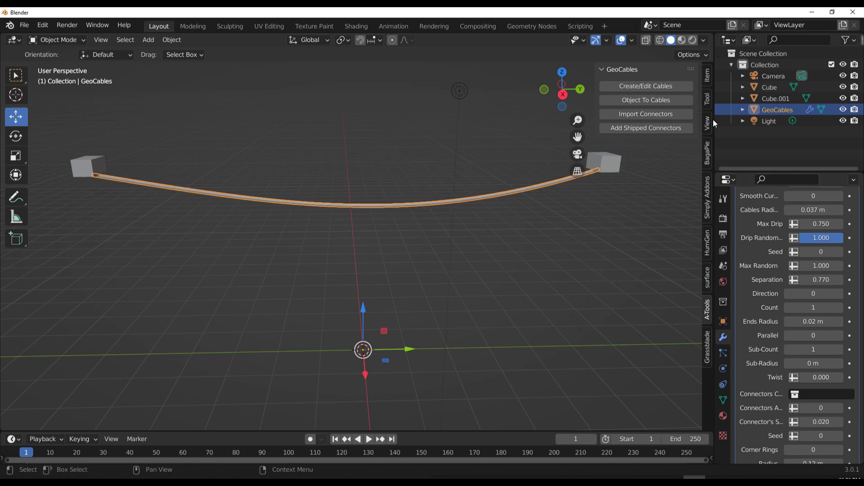
- Switch to Rendered shading and add a duplicate light, Light.001, in a new spot
click(694, 41)
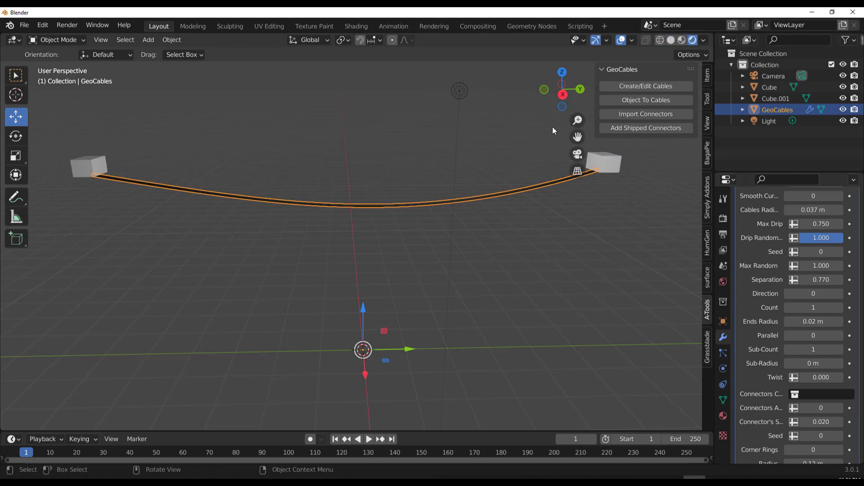
mouse_move(570, 85)
mouse_down()
mouse_move(547, 97)
mouse_move(530, 91)
mouse_up()
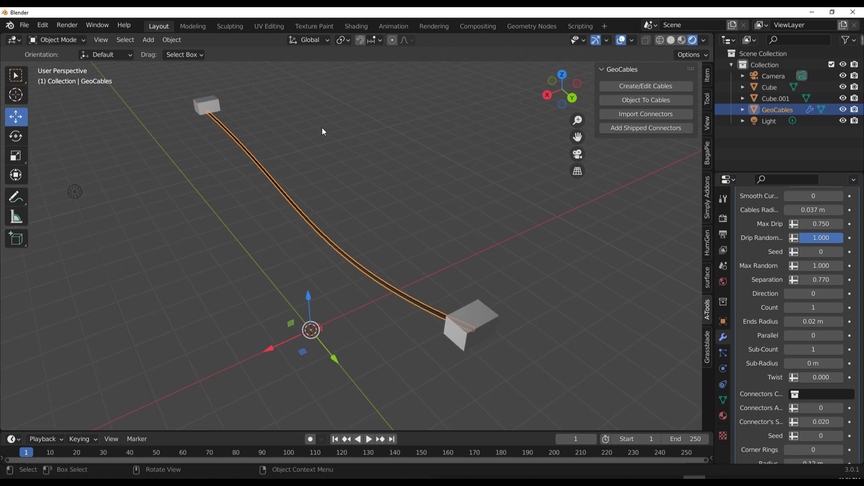
click(72, 191)
key(shift+d)
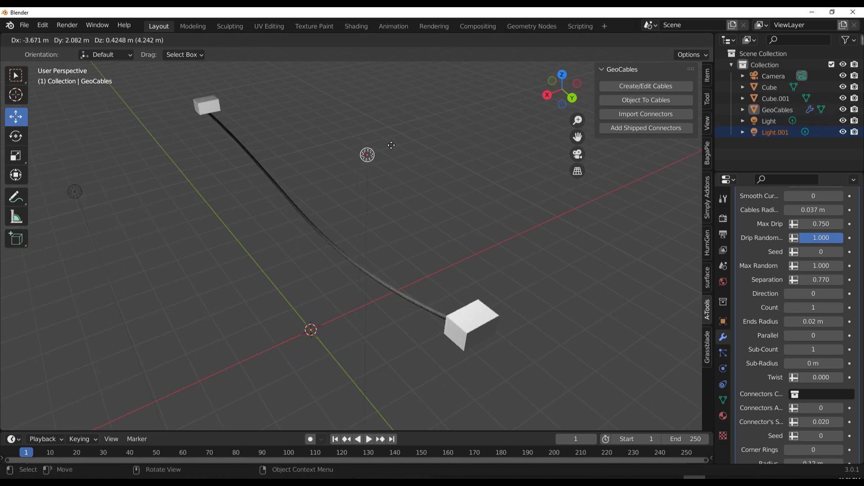
click(395, 139)
drag(404, 137, 299, 82)
drag(561, 92, 537, 96)
scroll(357, 213, up, 3)
scroll(357, 215, down, 3)
- Lower the cable's Separation to -1.890 and widen the settings panel
click(442, 198)
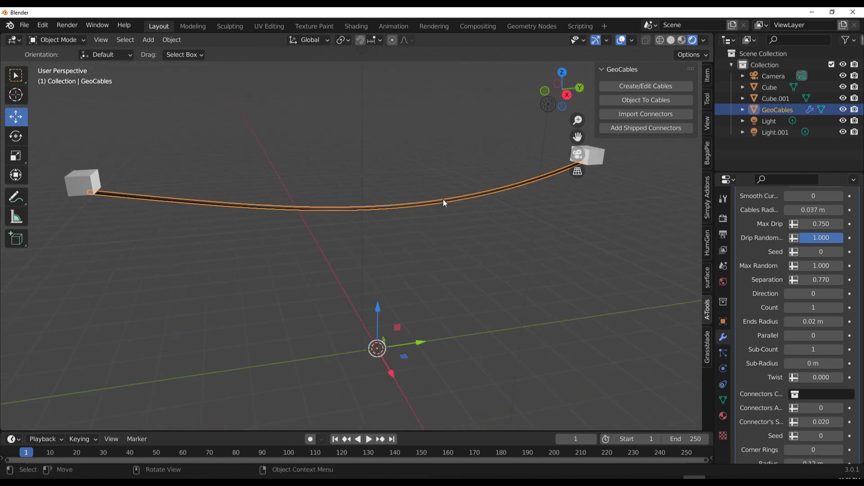
scroll(777, 303, down, 4)
scroll(777, 304, up, 4)
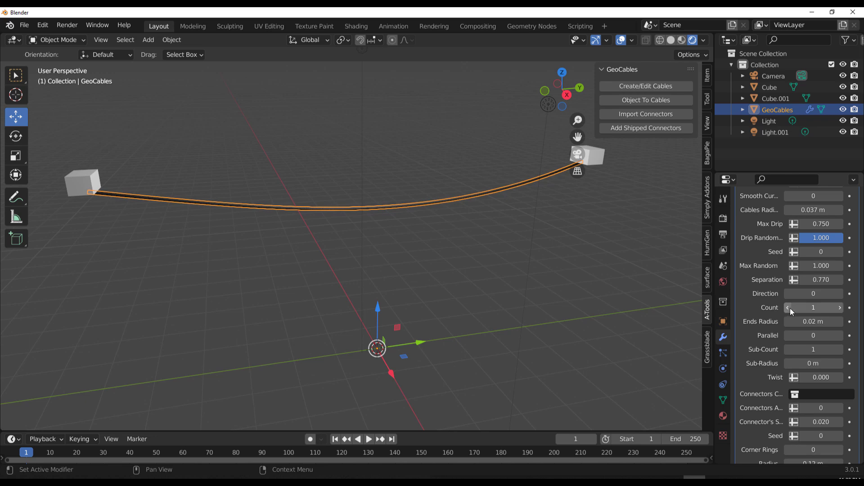
drag(816, 280, 773, 280)
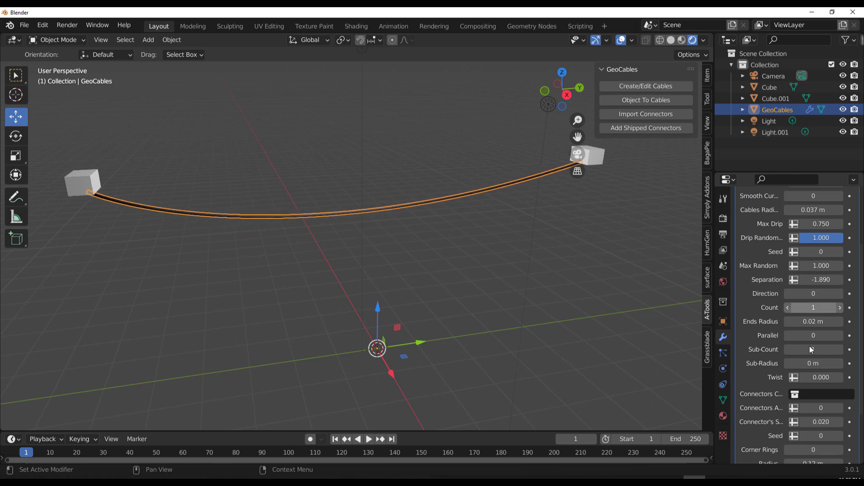
scroll(784, 345, down, 4)
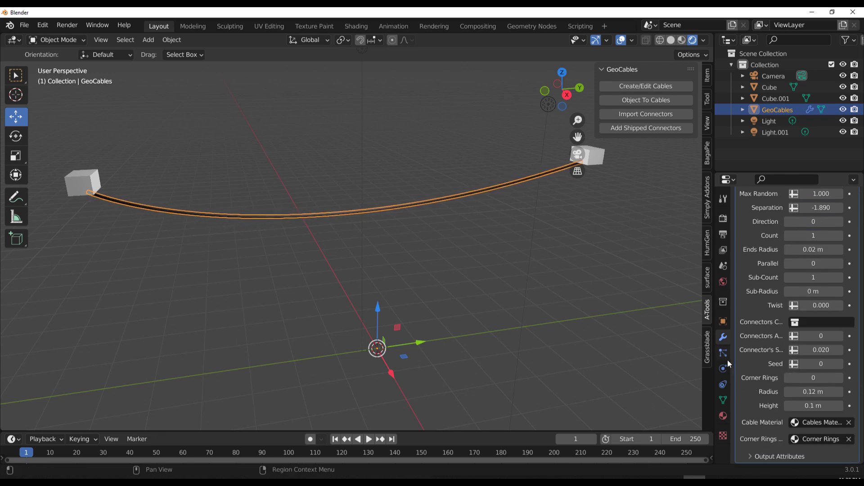
drag(731, 357, 639, 355)
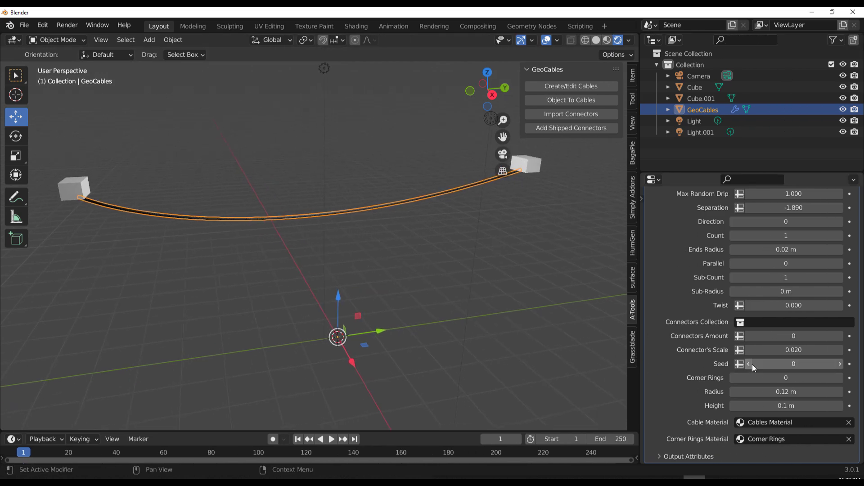
- Set Separation to -3.890, Max Random Drip to 6.110, and Direction back to 0
drag(473, 87, 482, 102)
scroll(695, 306, up, 5)
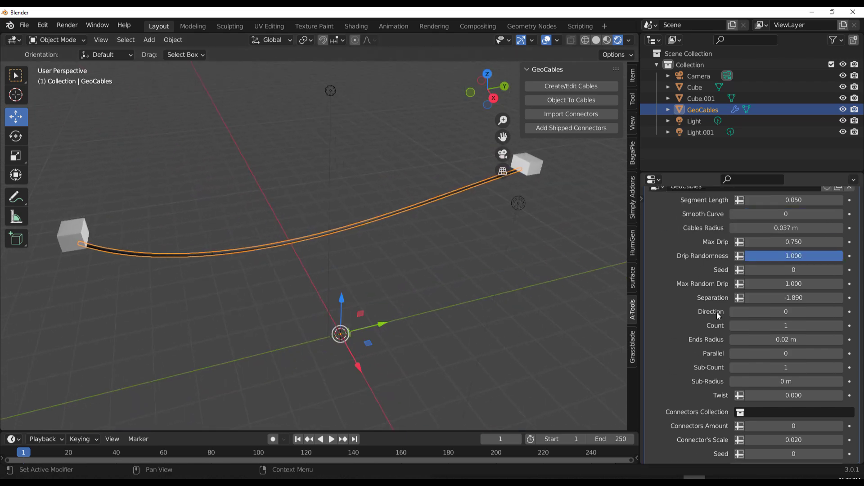
drag(756, 314, 770, 314)
drag(813, 296, 859, 283)
drag(489, 88, 470, 69)
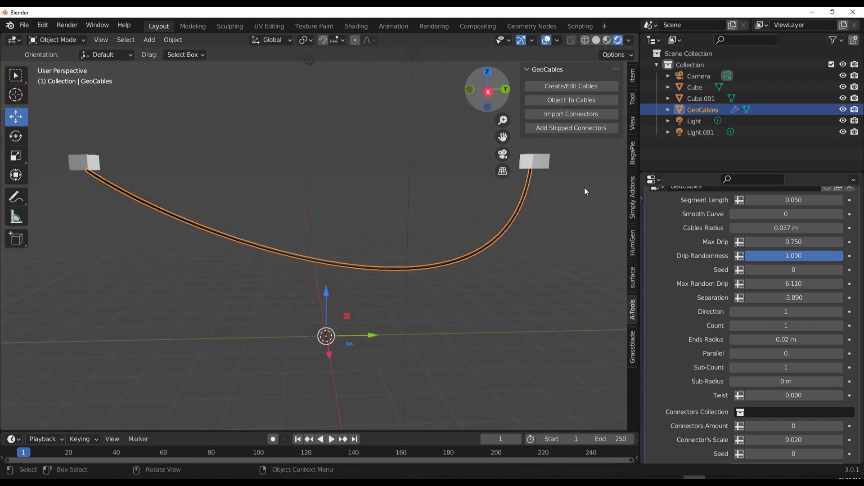
drag(766, 309, 754, 308)
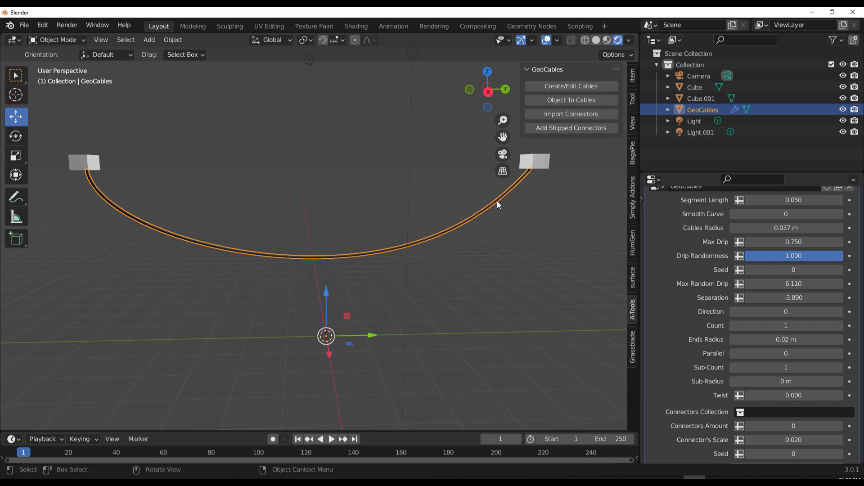
- Add the bundled connectors to the cable and inspect a connector up close
click(566, 129)
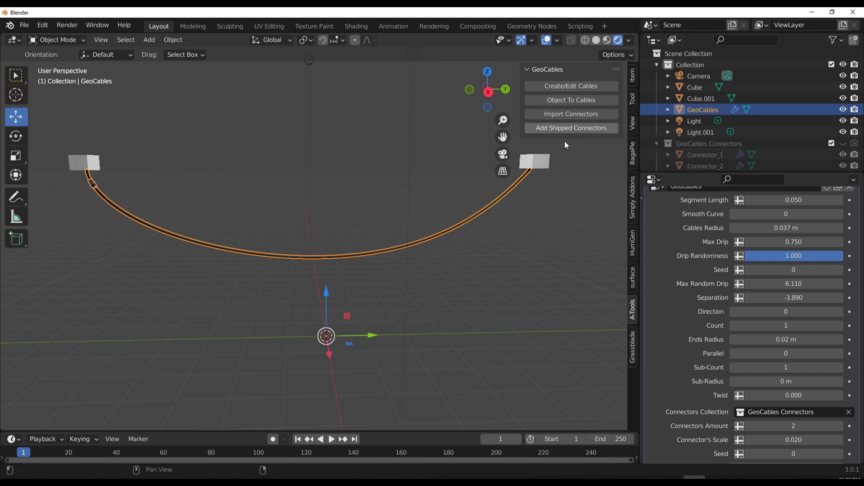
drag(503, 136, 810, 141)
drag(503, 216, 345, 187)
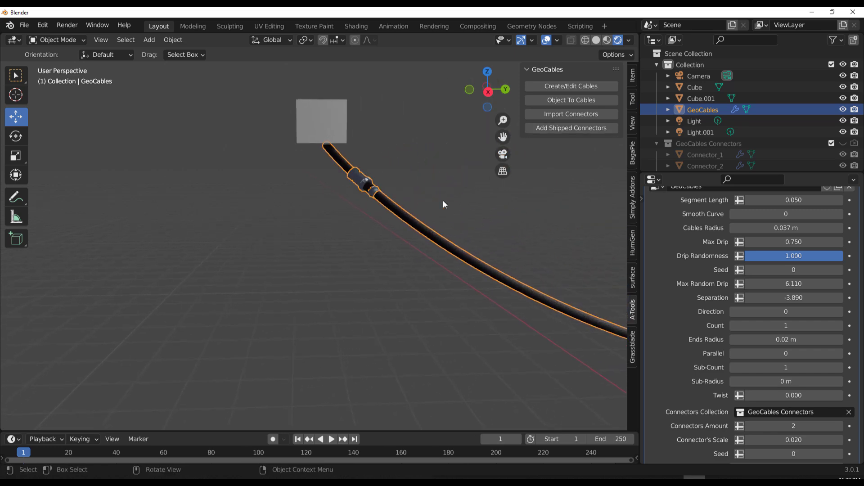
middle_drag(491, 154, 506, 248)
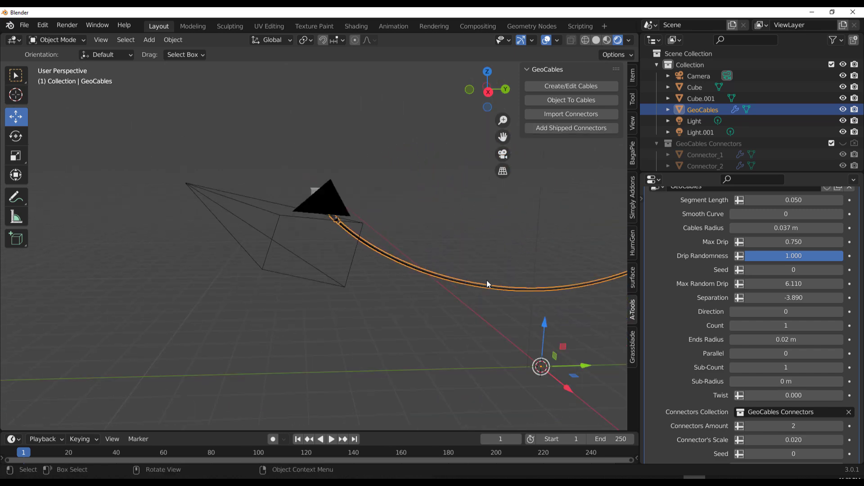
drag(502, 137, 316, 126)
drag(485, 182, 492, 178)
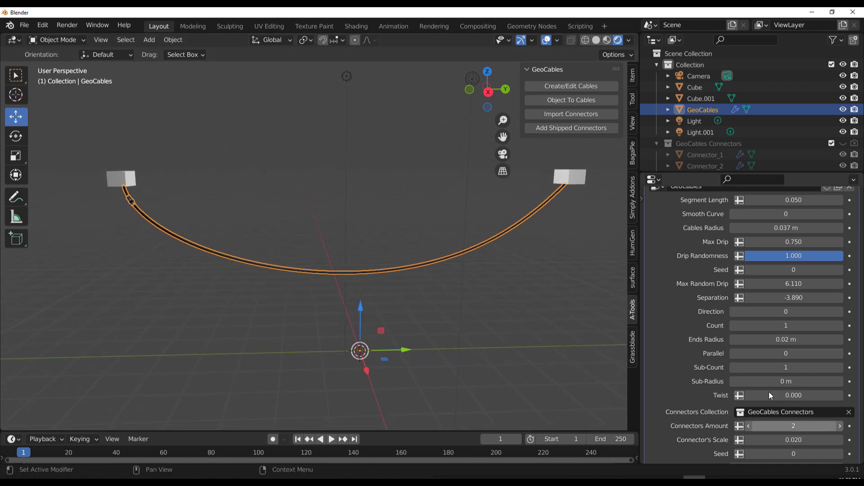
scroll(698, 366, down, 4)
- Raise Connectors Amount to 83, then reduce it to 13
drag(766, 356, 787, 356)
scroll(451, 300, up, 3)
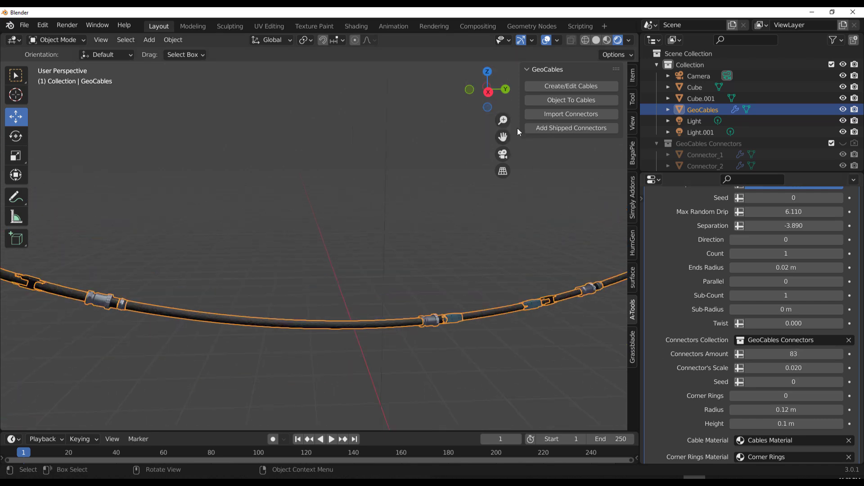
drag(495, 102, 517, 111)
scroll(467, 197, down, 3)
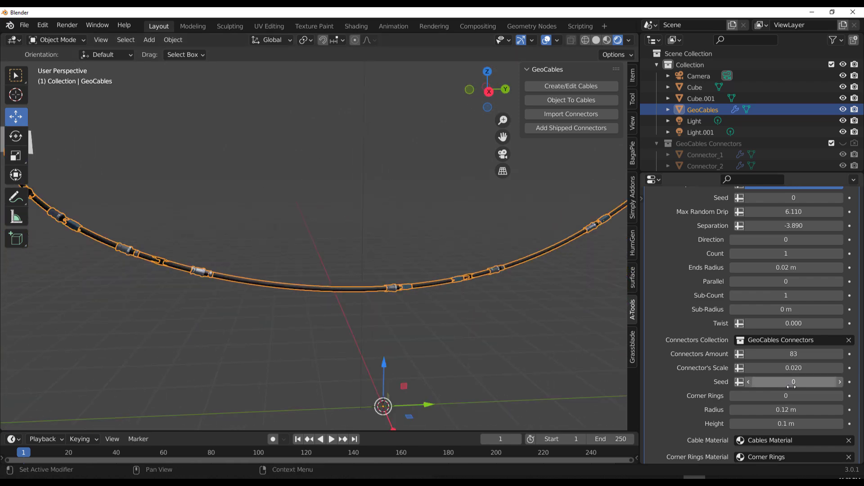
drag(802, 356, 761, 356)
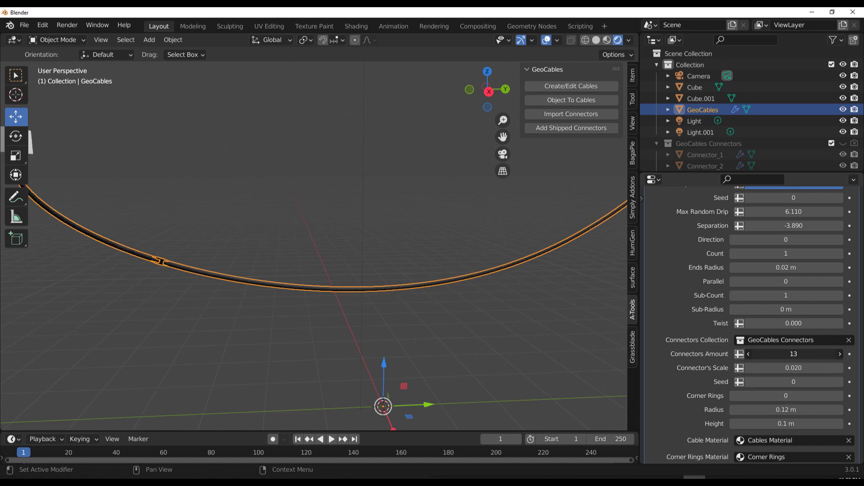
scroll(466, 198, down, 3)
scroll(687, 311, up, 6)
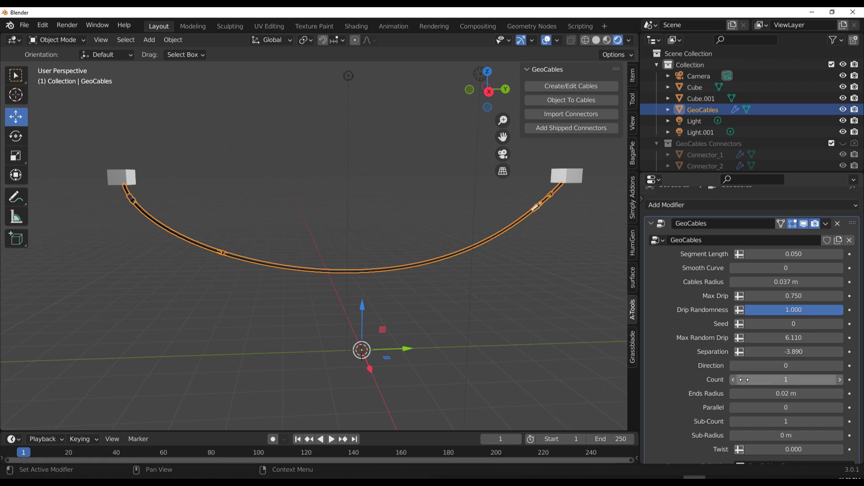
- Raise the GeoCables Count to 25 cables and inspect the connector-studded bundle
drag(746, 378, 796, 379)
drag(411, 167, 422, 175)
scroll(375, 183, up, 4)
scroll(374, 183, up, 2)
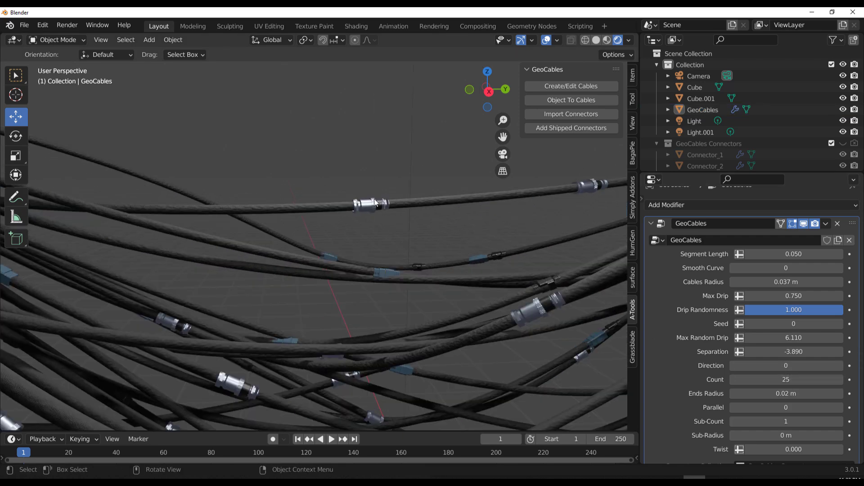
drag(488, 91, 450, 18)
drag(536, 123, 491, 105)
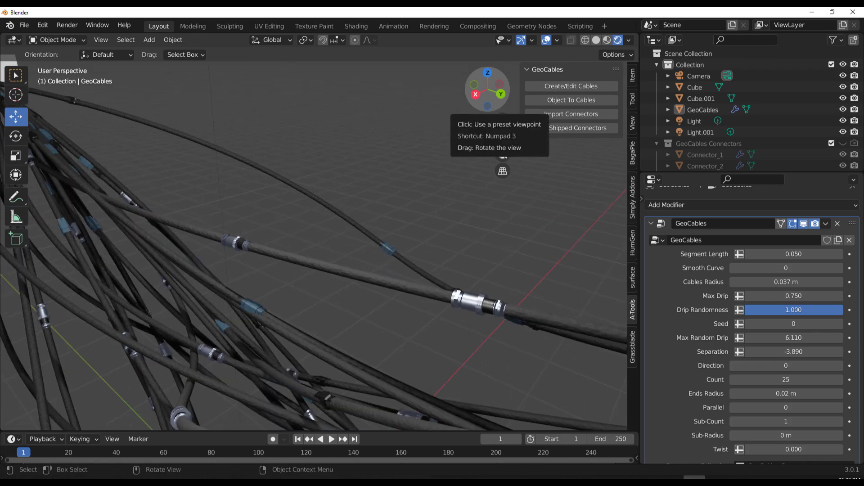
scroll(425, 139, down, 7)
scroll(401, 151, up, 1)
scroll(404, 161, up, 1)
scroll(413, 172, down, 2)
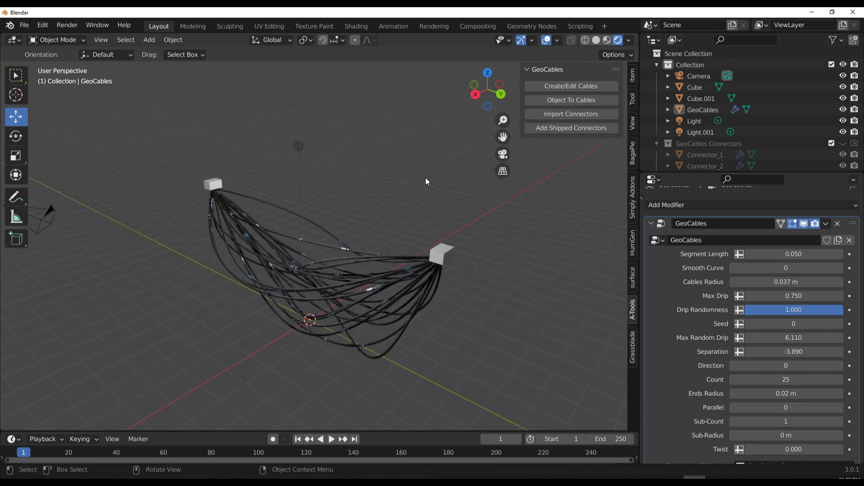
- Hide the cables, both cubes and one light, keeping the other Light visible
drag(535, 205, 114, 464)
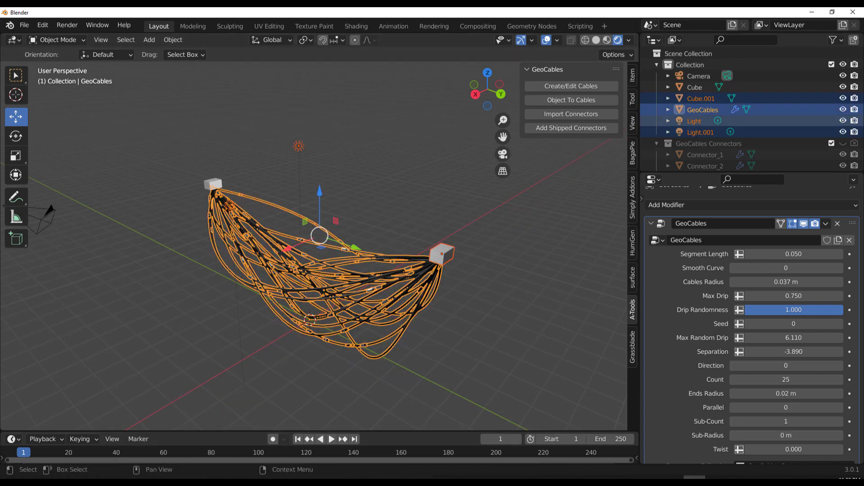
drag(843, 99, 843, 132)
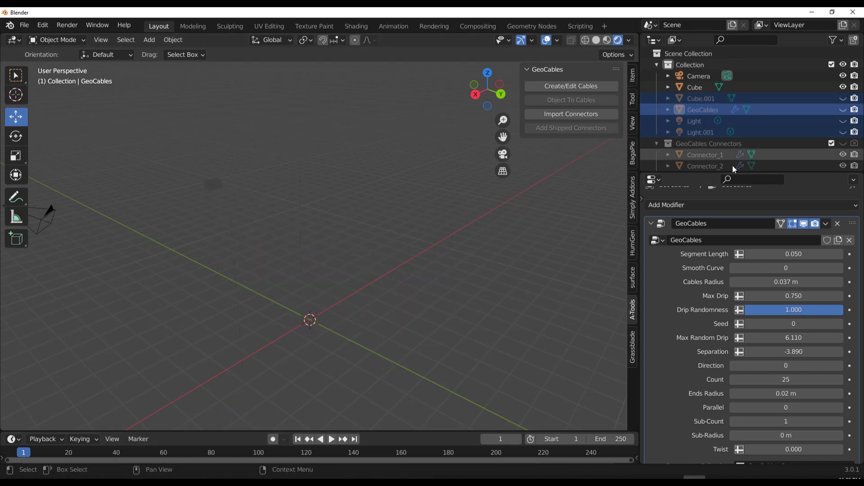
click(843, 121)
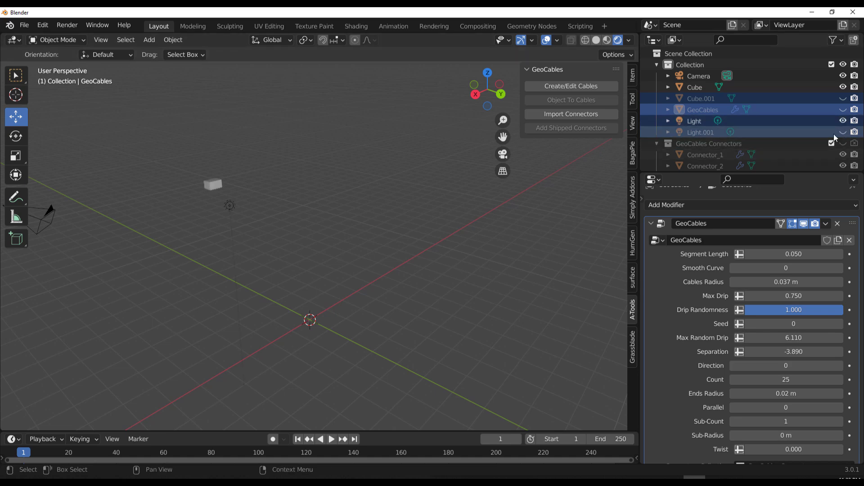
click(212, 184)
click(843, 87)
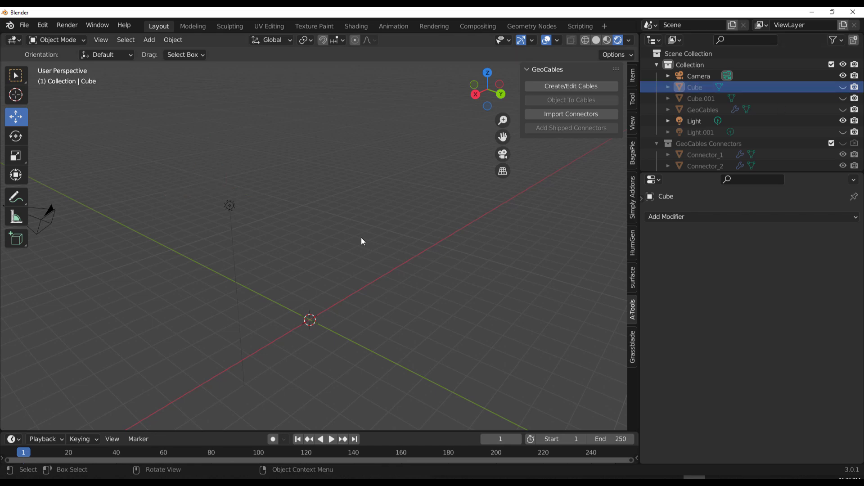
- Add a cone with a 0.31 m top radius and raise it to Z 5.74 m
key(shift+a)
mouse_move(321, 253)
mouse_move(316, 231)
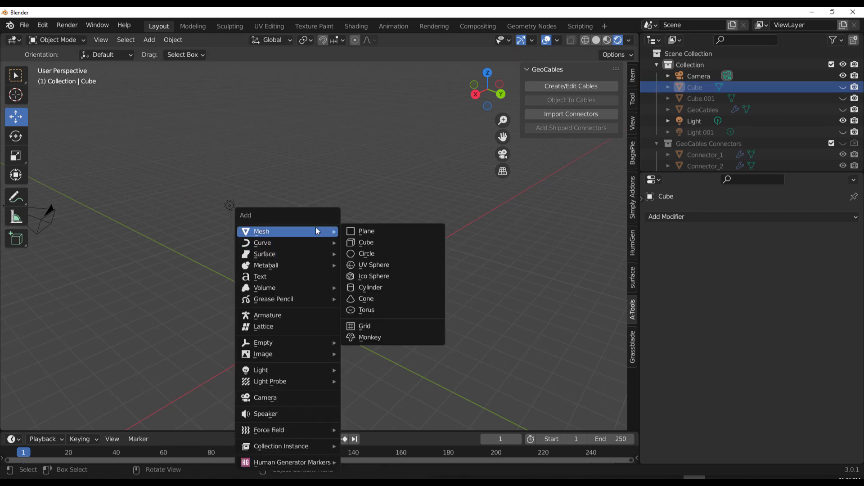
click(382, 299)
click(63, 421)
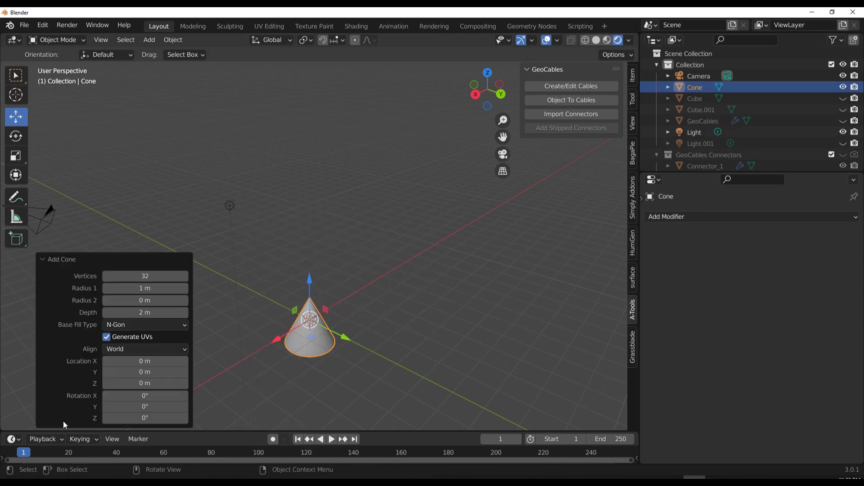
drag(144, 301, 174, 293)
drag(312, 285, 376, 225)
scroll(311, 172, up, 3)
scroll(377, 209, down, 2)
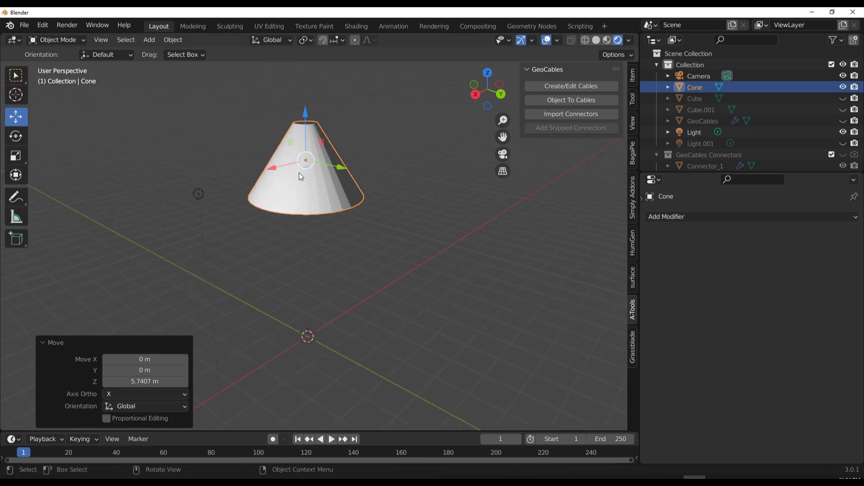
- Convert the cone into draped cables with Object To Cables and centre the chandelier in view
click(574, 99)
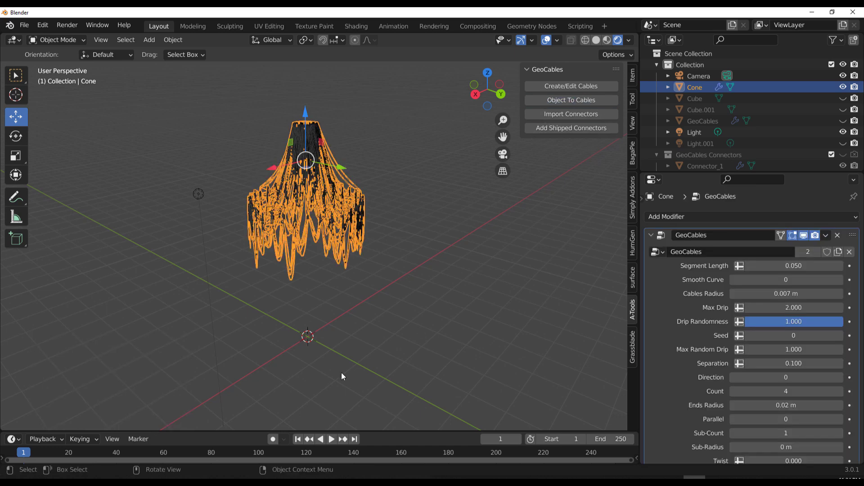
click(358, 375)
scroll(272, 171, up, 6)
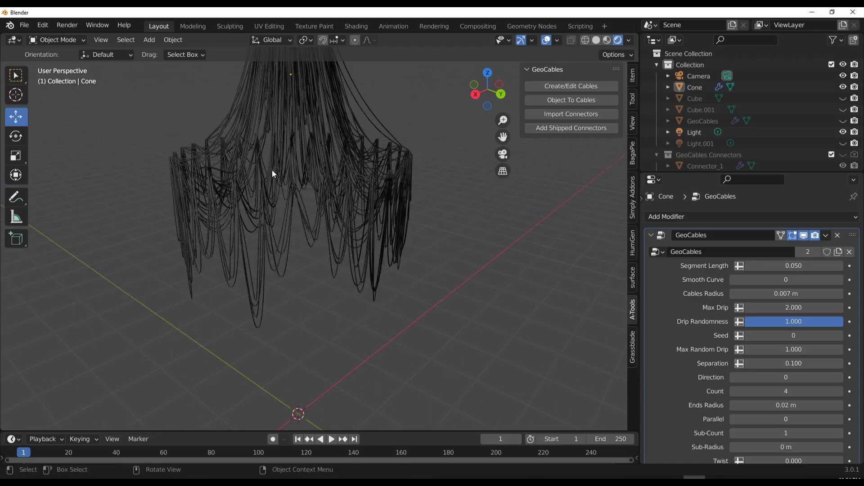
click(291, 161)
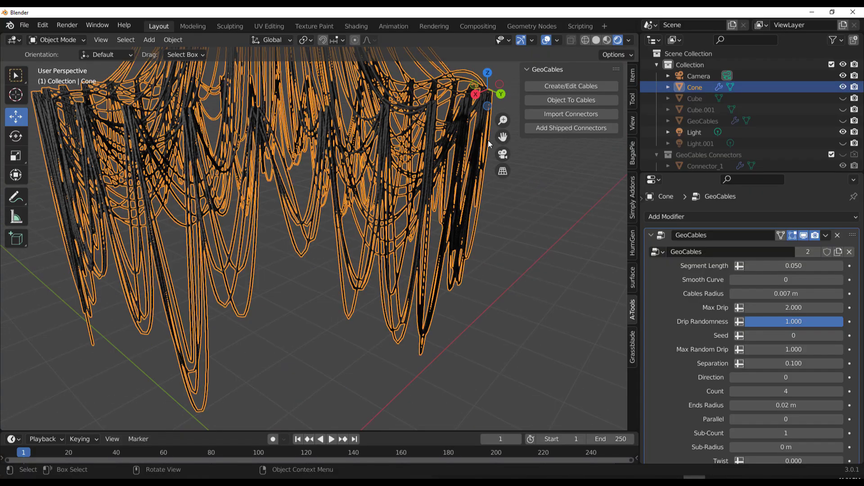
drag(491, 94, 338, 90)
drag(455, 132, 426, 124)
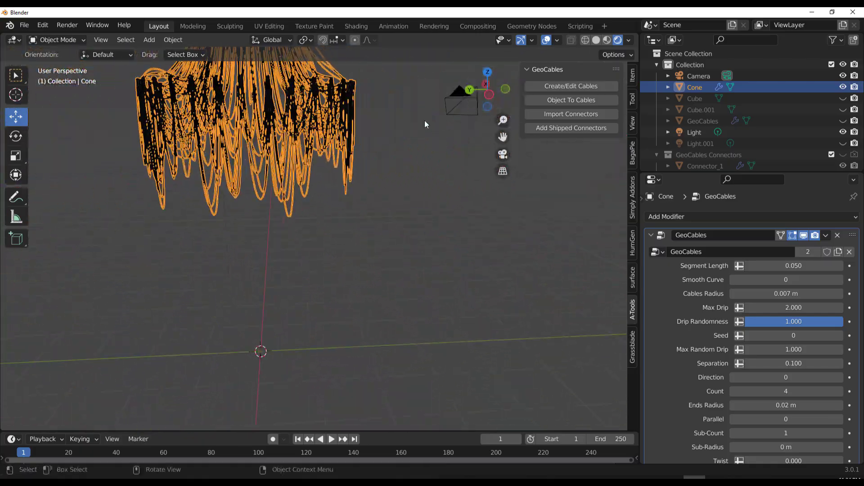
key(KP_Decimal)
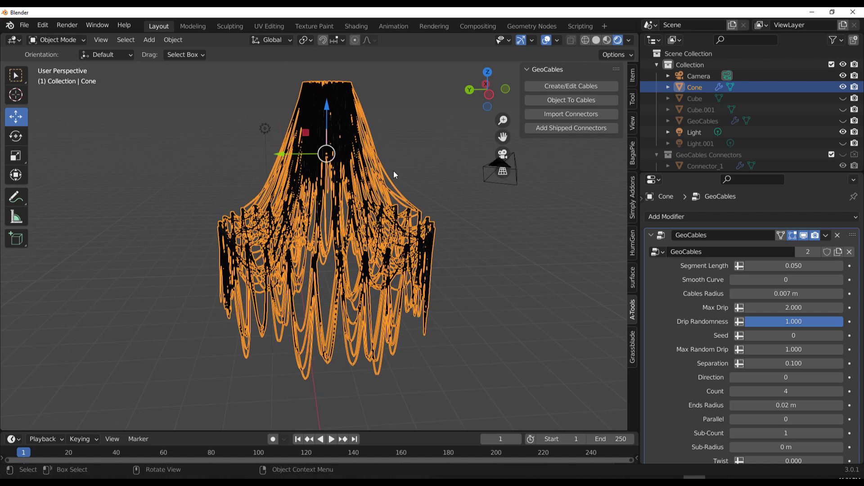
- Set the chandelier's Cables Radius to 0.017 m and Count to 1
mouse_move(789, 293)
mouse_down()
mouse_move(810, 293)
mouse_move(792, 294)
mouse_up()
scroll(711, 325, down, 3)
drag(764, 338, 717, 339)
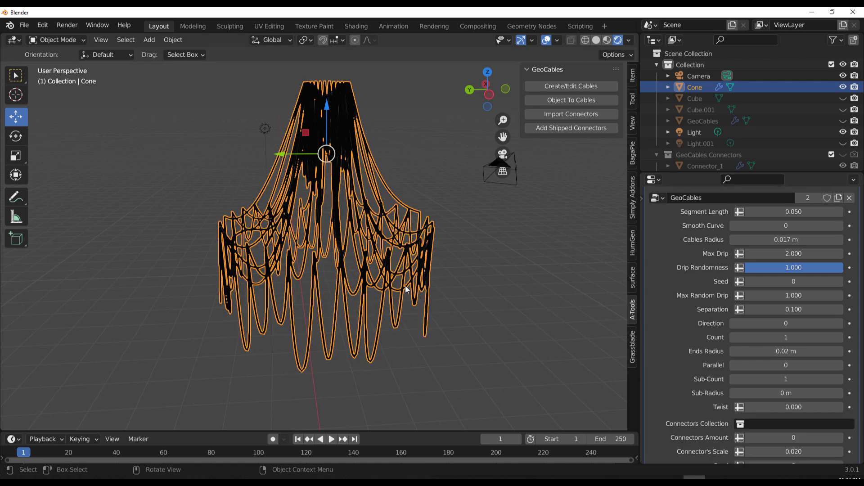
click(535, 281)
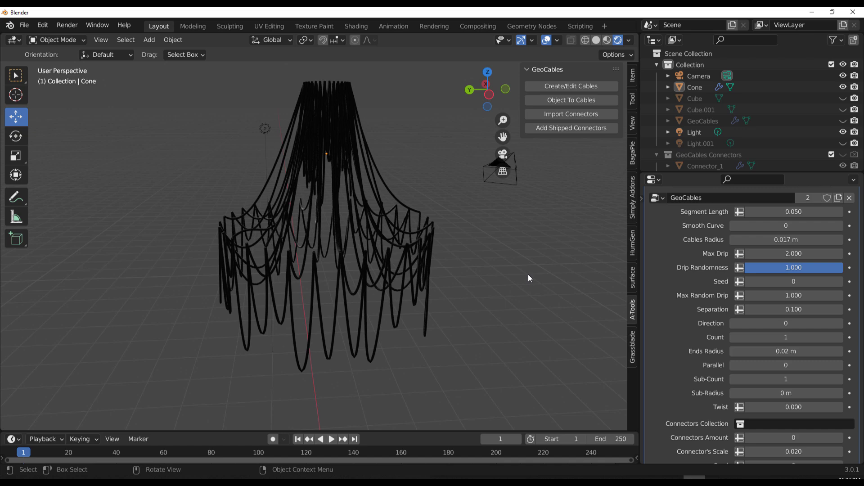
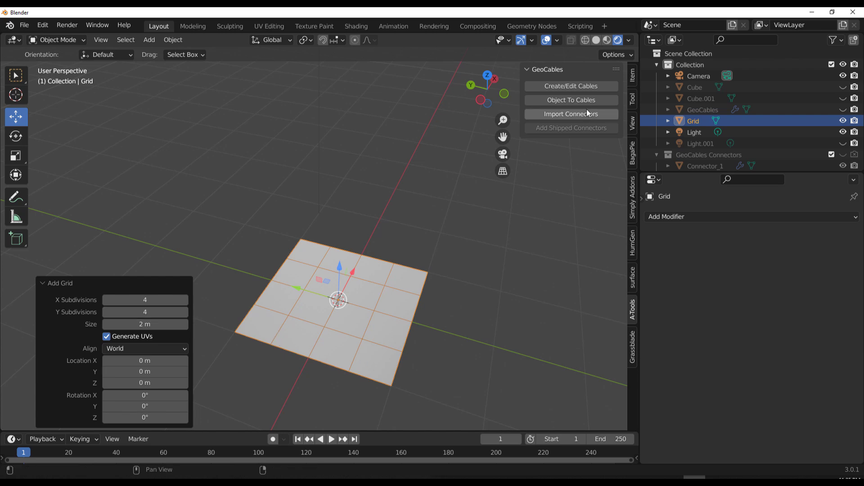
- Convert the grid into draped cables with Object To Cables and reselect them
click(573, 100)
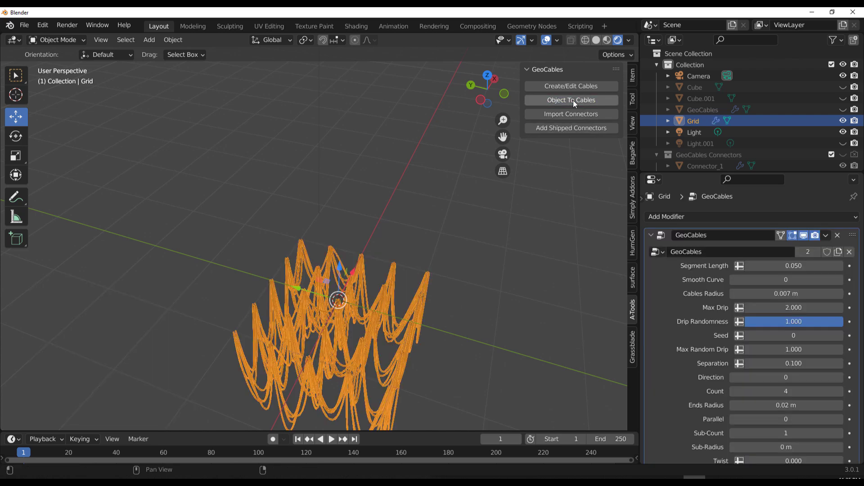
drag(503, 137, 481, 72)
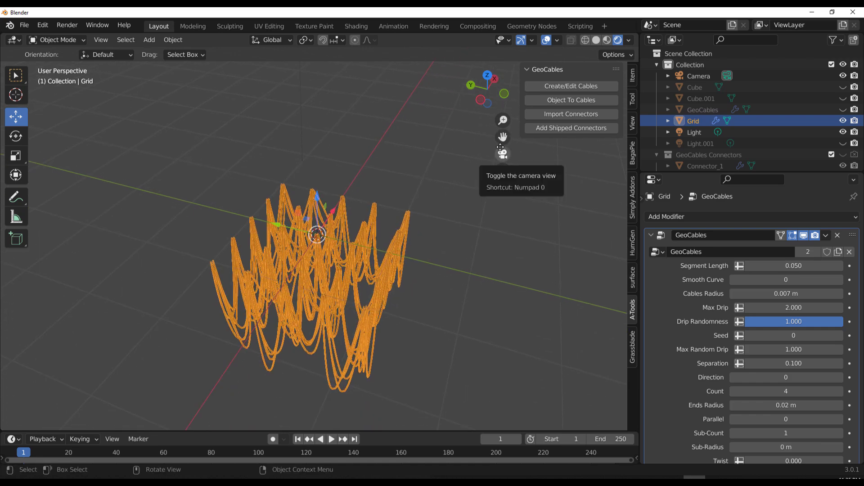
drag(485, 214, 527, 245)
click(352, 281)
- Hide the cabled grid and bring up the Add > Mesh shape list
click(843, 120)
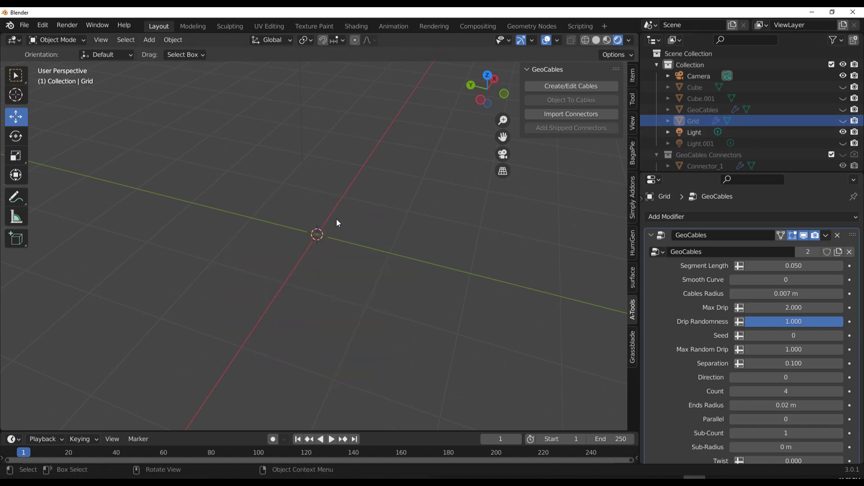
key(shift+a)
mouse_move(307, 200)
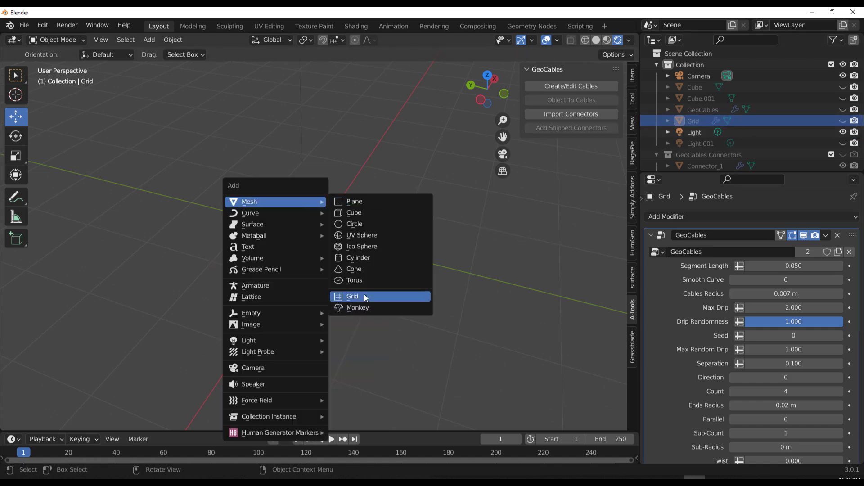
- Add a plane, raise it 1.22 m, and convert it with Object To Cables
click(358, 203)
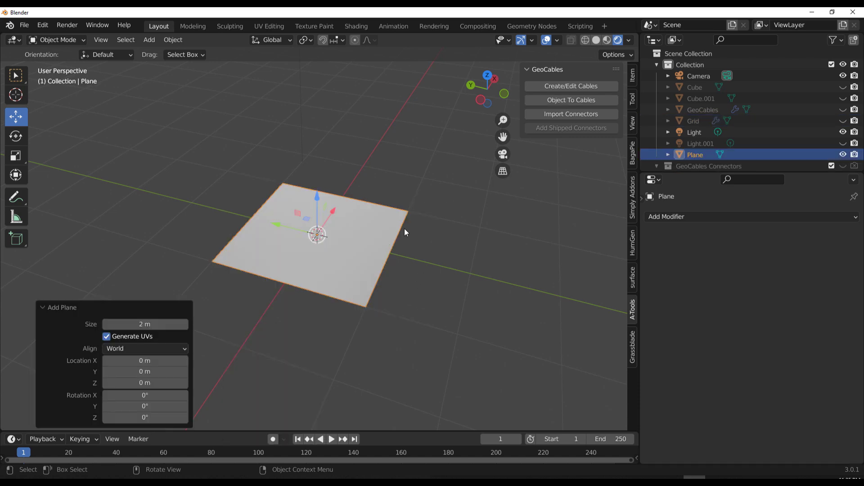
drag(323, 201, 346, 112)
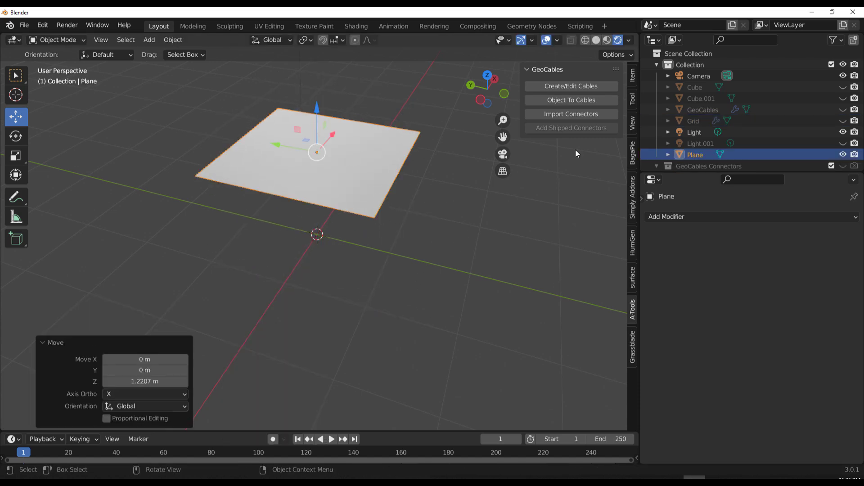
click(551, 100)
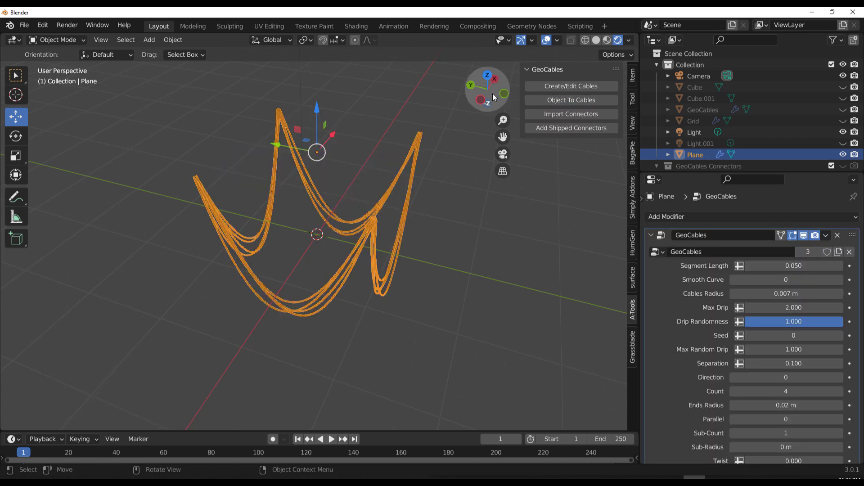
- Orbit and zoom around the plane's drooping four-cable bundles to inspect them
drag(492, 97, 491, 108)
scroll(428, 203, down, 1)
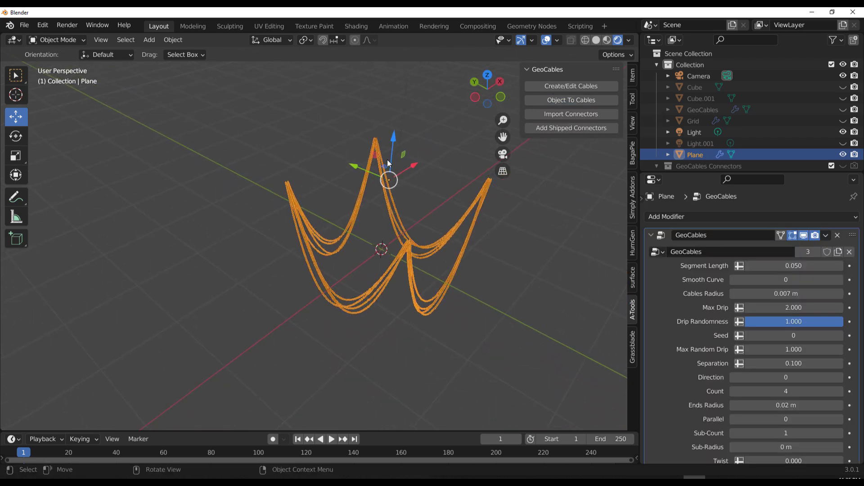
click(516, 250)
drag(503, 137, 452, 114)
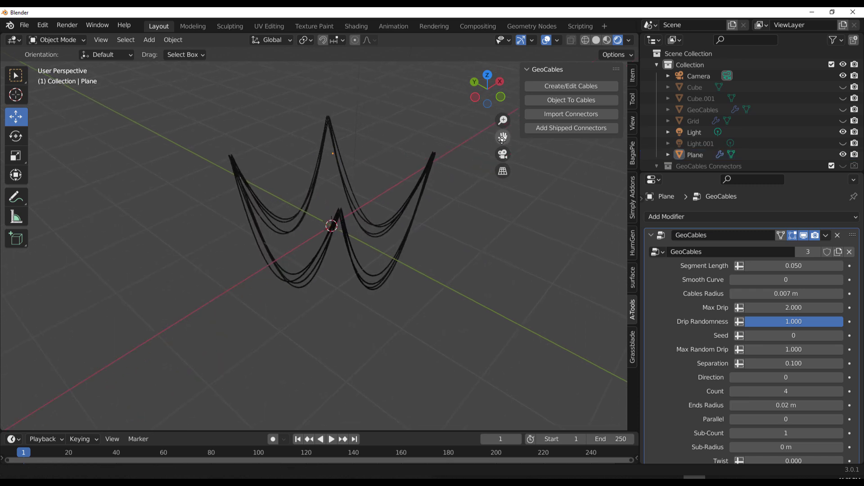
scroll(372, 266, up, 4)
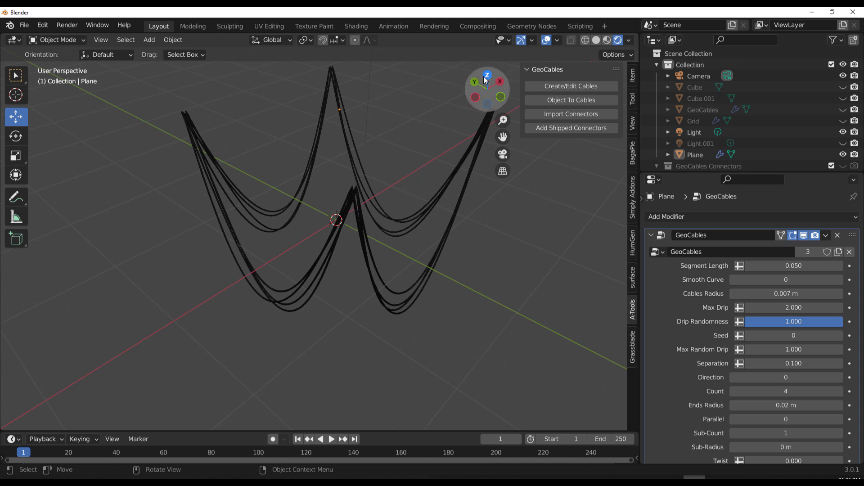
drag(487, 90, 487, 62)
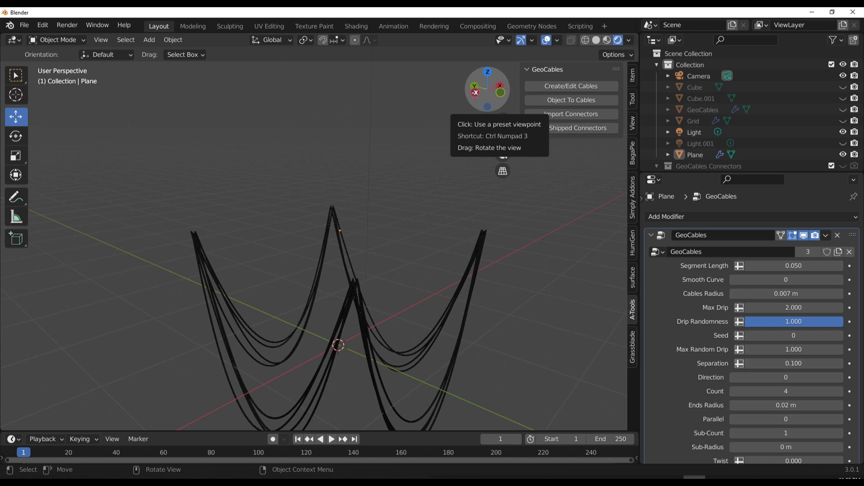
drag(504, 137, 527, 30)
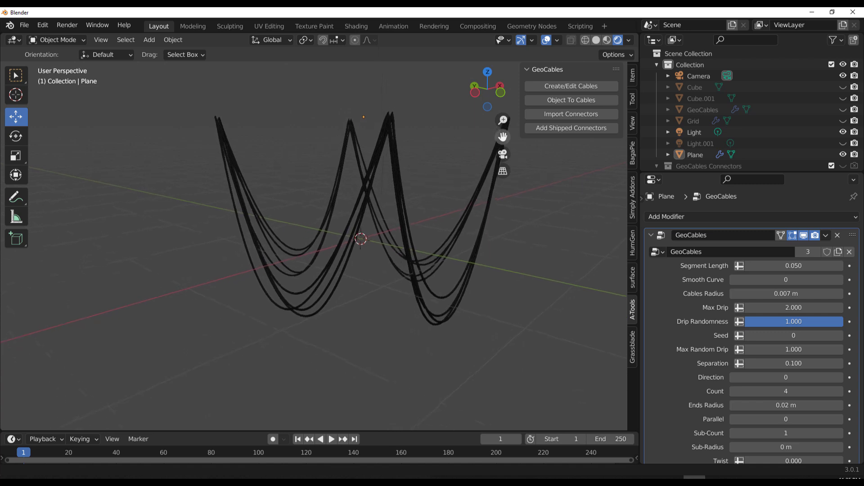
scroll(428, 206, up, 4)
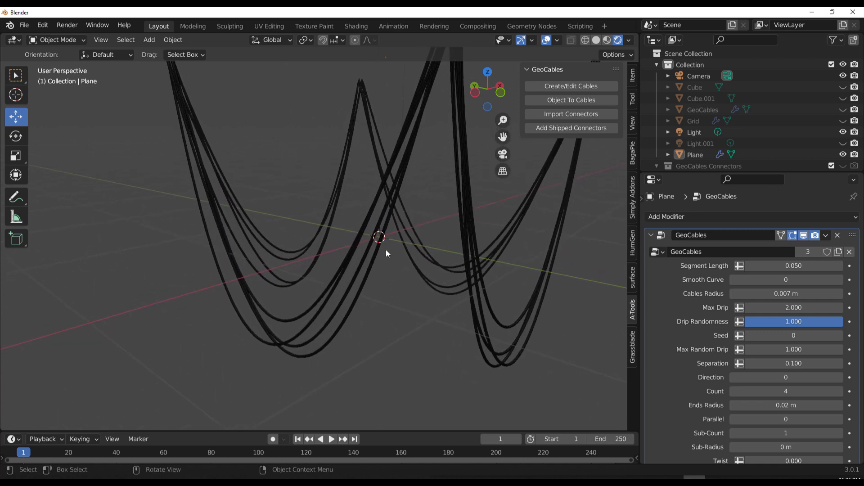
scroll(374, 223, down, 1)
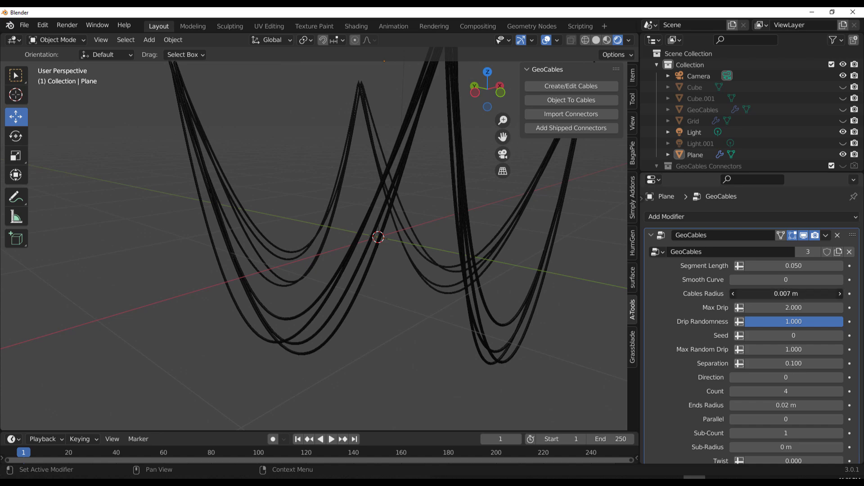
- Thicken the plane's cables to about 0.027 m radius and select the cable object
mouse_move(765, 294)
mouse_down()
mouse_move(796, 294)
mouse_move(765, 297)
mouse_up()
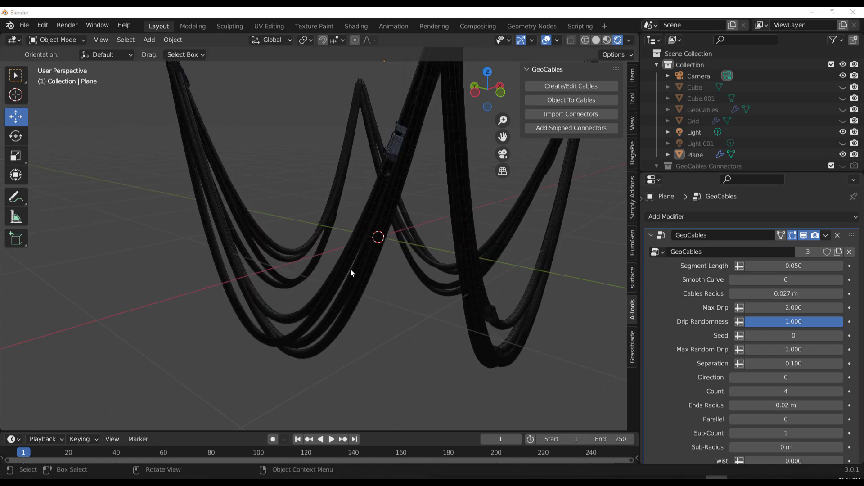
mouse_move(351, 272)
middle_down()
mouse_move(391, 270)
mouse_move(362, 265)
middle_up()
click(350, 146)
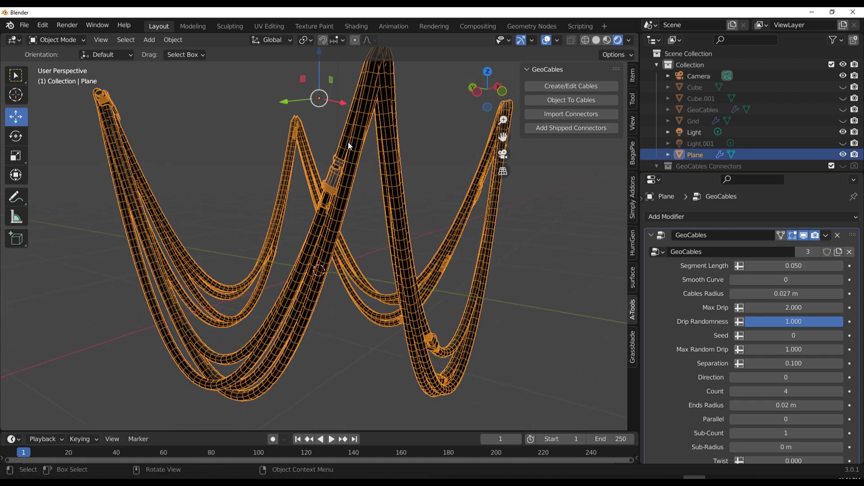
scroll(786, 243, down, 3)
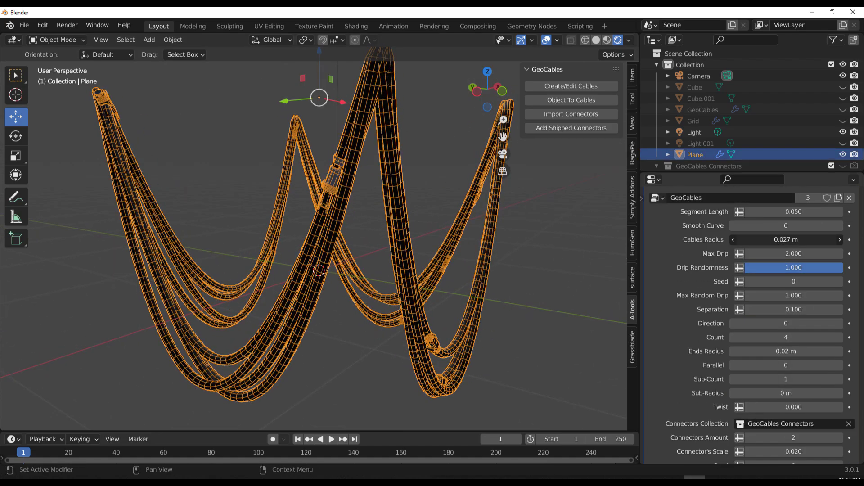
mouse_move(786, 240)
mouse_down()
mouse_move(802, 240)
mouse_move(770, 239)
mouse_up()
scroll(709, 369, down, 6)
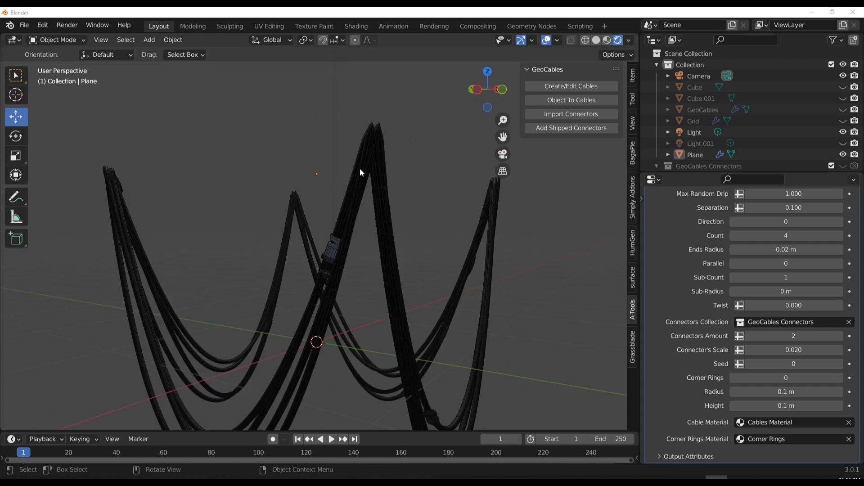
mouse_move(487, 92)
mouse_down()
mouse_move(476, 95)
mouse_move(484, 98)
mouse_up()
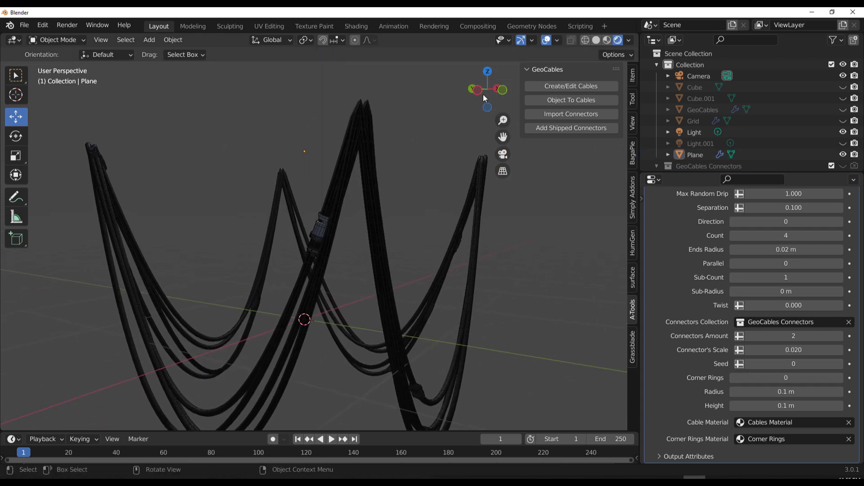
click(368, 129)
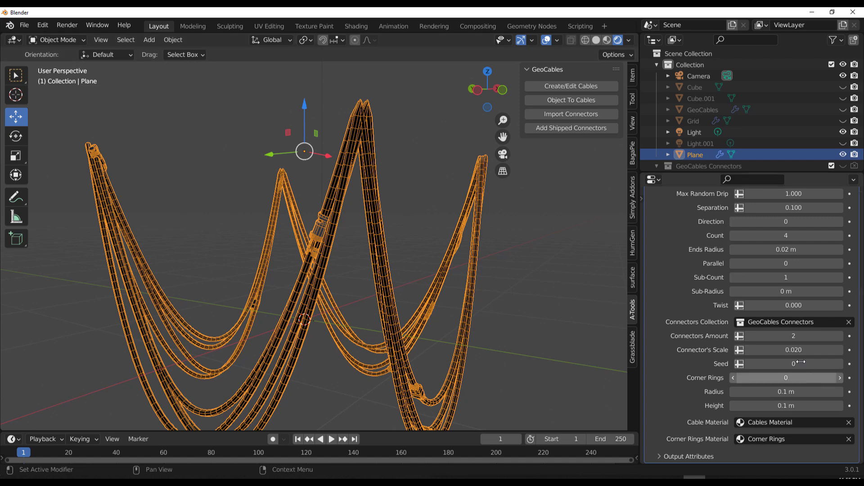
- Set Connectors Amount to 0, Corner Rings to 1, ring Height 0.23 m and Radius 0.11 m
drag(799, 336, 784, 337)
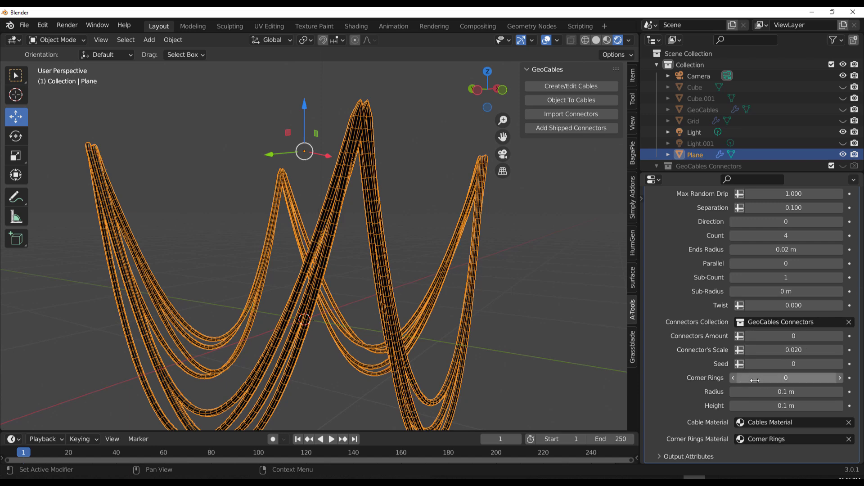
drag(760, 378, 771, 378)
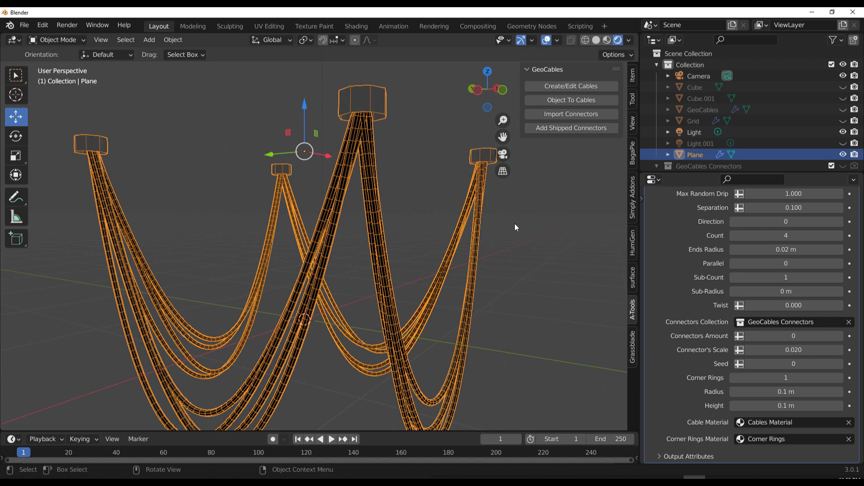
drag(739, 399, 769, 398)
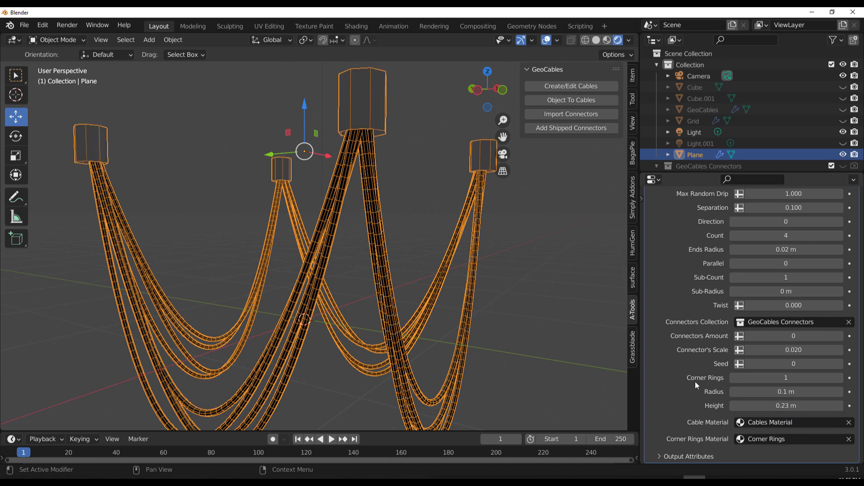
scroll(699, 360, up, 4)
scroll(701, 370, down, 4)
mouse_move(766, 391)
mouse_down()
mouse_move(779, 391)
mouse_move(770, 392)
mouse_up()
scroll(354, 174, down, 2)
scroll(355, 174, down, 2)
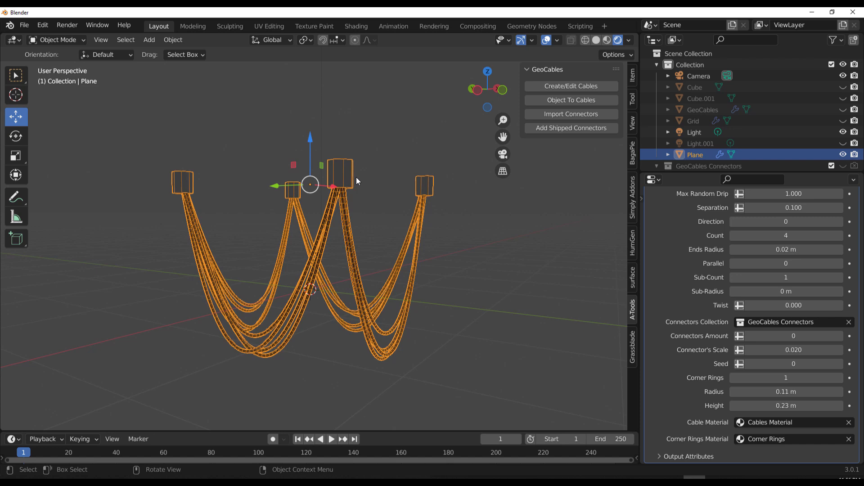
- Deselect the cables and raise the Connectors Amount to 100
click(374, 163)
scroll(352, 162, up, 2)
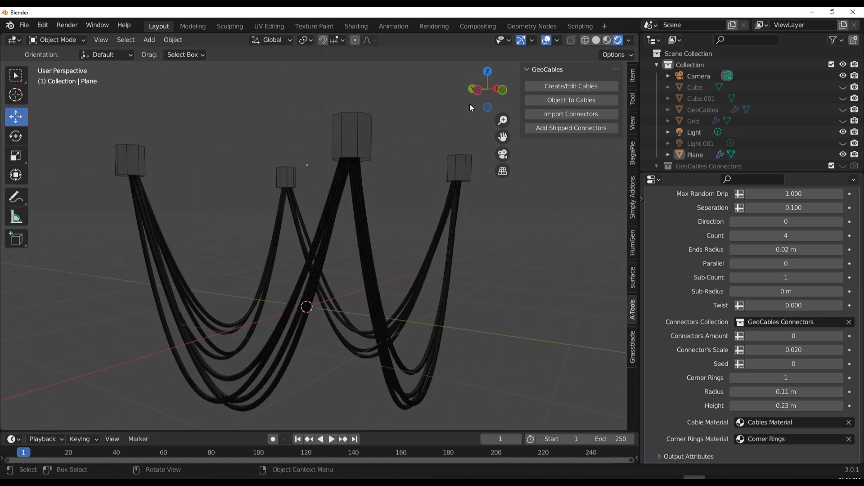
drag(484, 92, 487, 95)
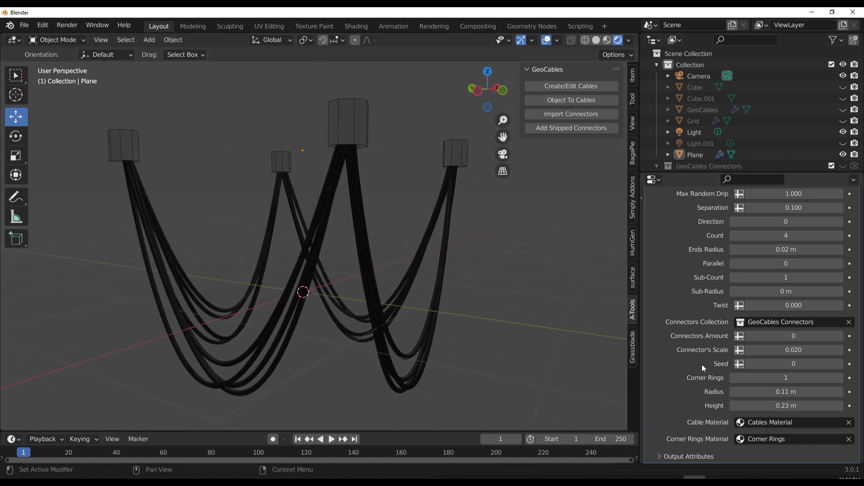
drag(792, 336, 817, 364)
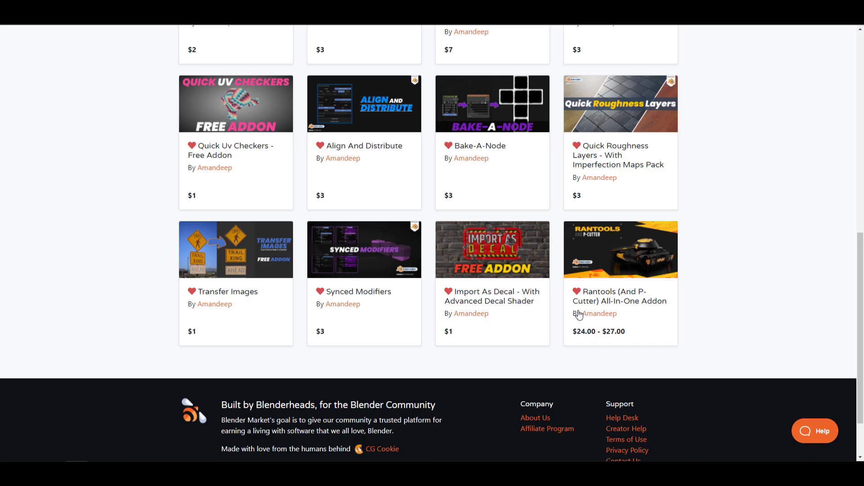
scroll(598, 342, up, 15)
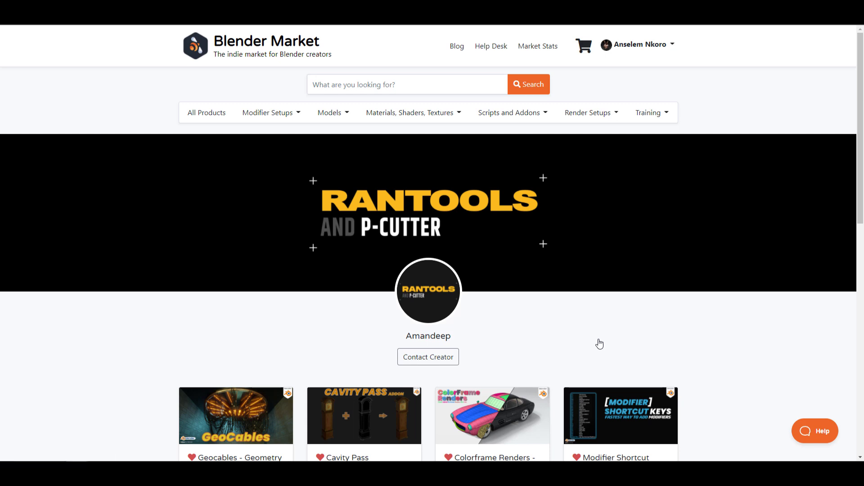
- Load the rest of the creator's Gumroad products, listing all 12 including free GeoCables
scroll(680, 313, down, 7)
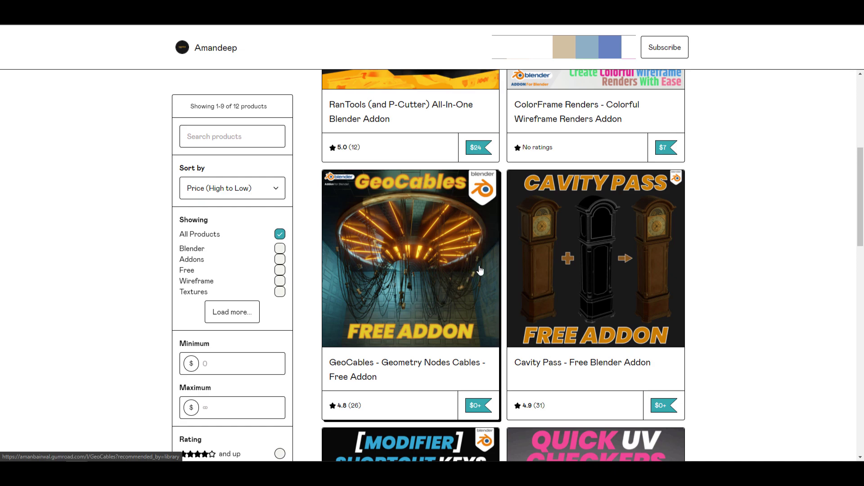
scroll(522, 269, down, 5)
scroll(651, 227, up, 7)
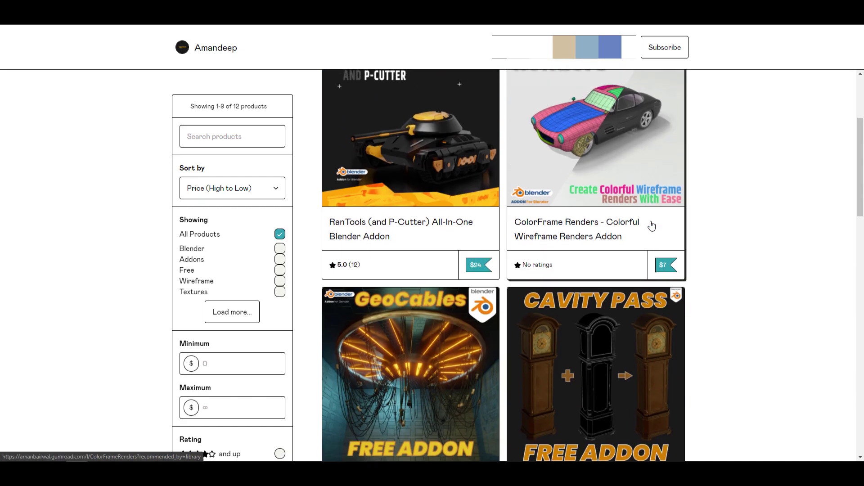
scroll(665, 221, down, 18)
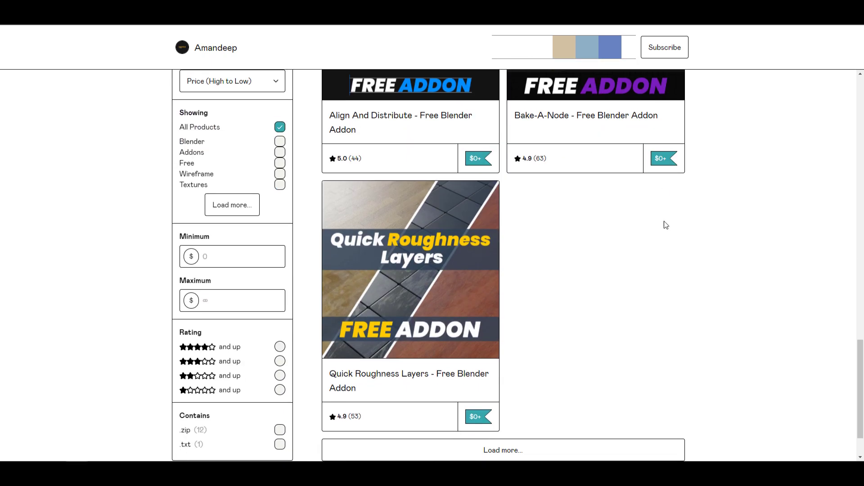
scroll(664, 224, down, 2)
click(527, 398)
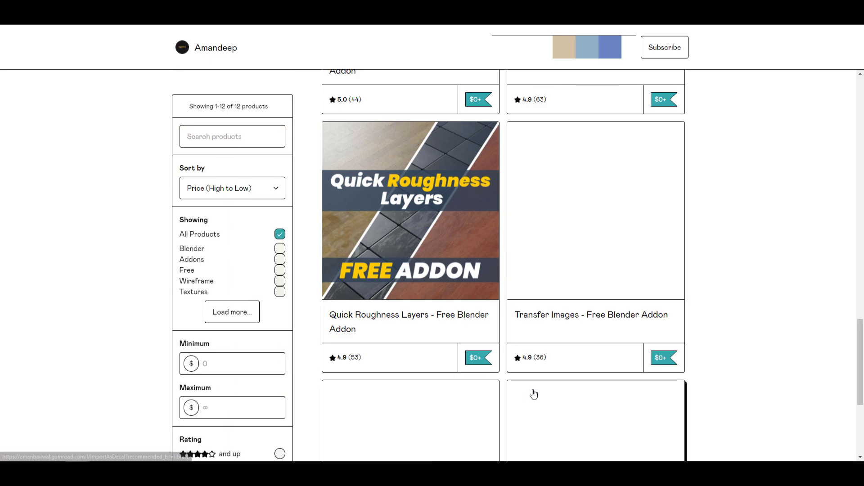
scroll(601, 358, down, 5)
scroll(640, 266, up, 20)
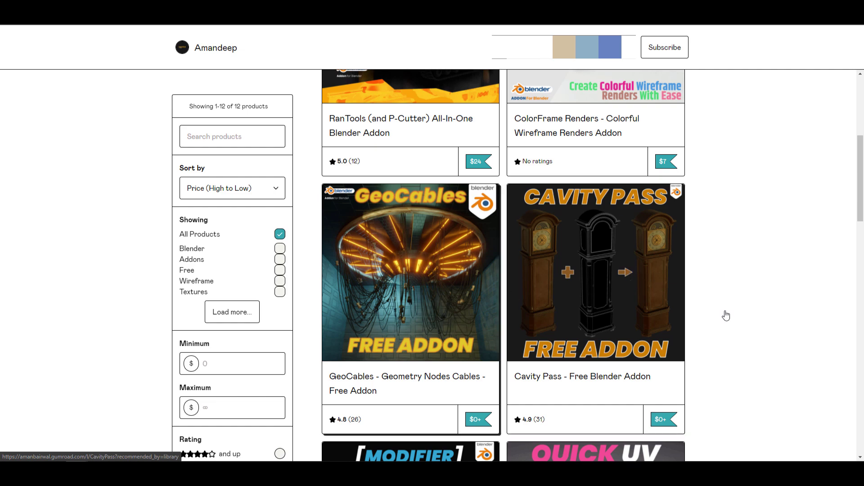
scroll(761, 252, up, 5)
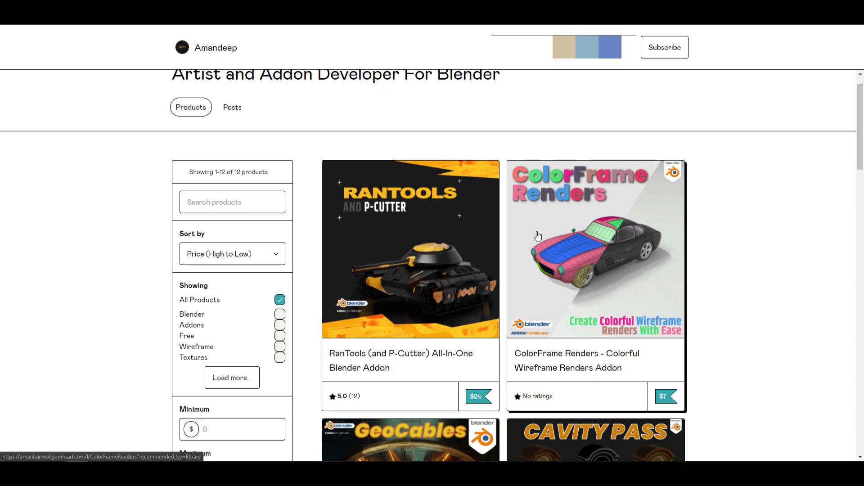
scroll(400, 110, up, 1)
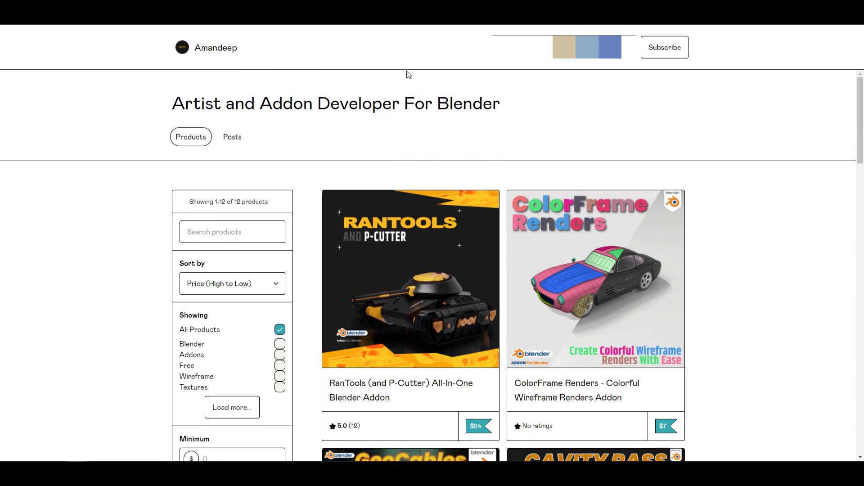